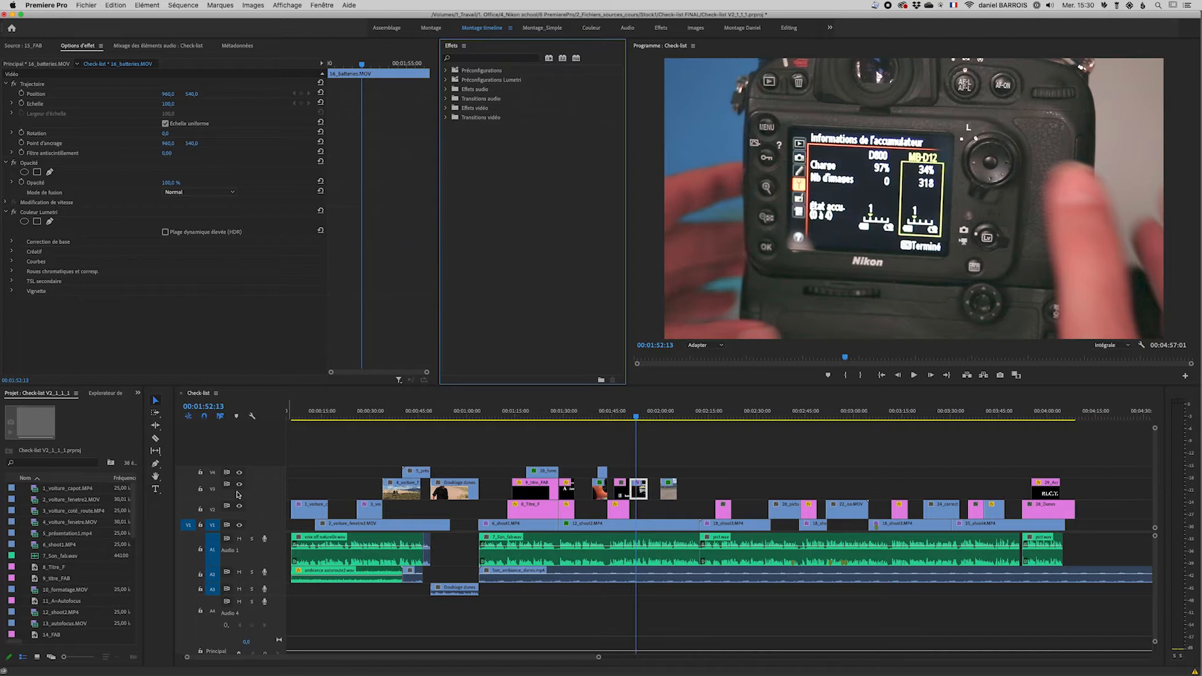
# Hide the V3 video track to check the footage underneath the batteries clip, and show the track again
pyautogui.click(239, 487)
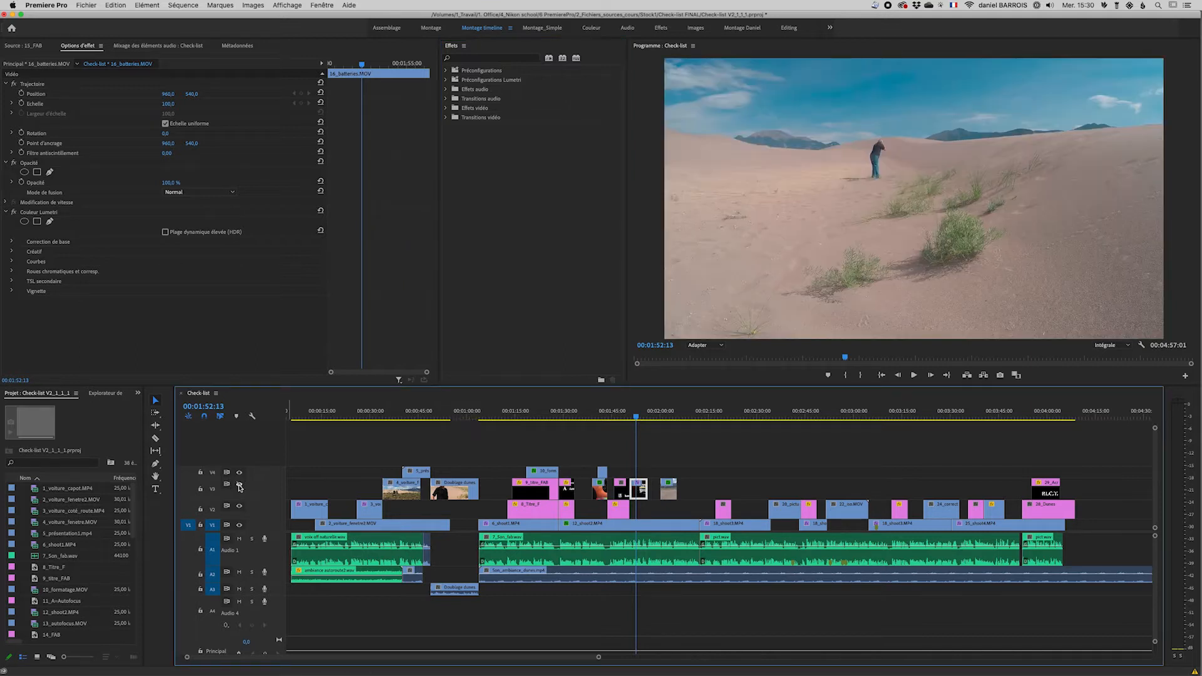
pyautogui.click(239, 486)
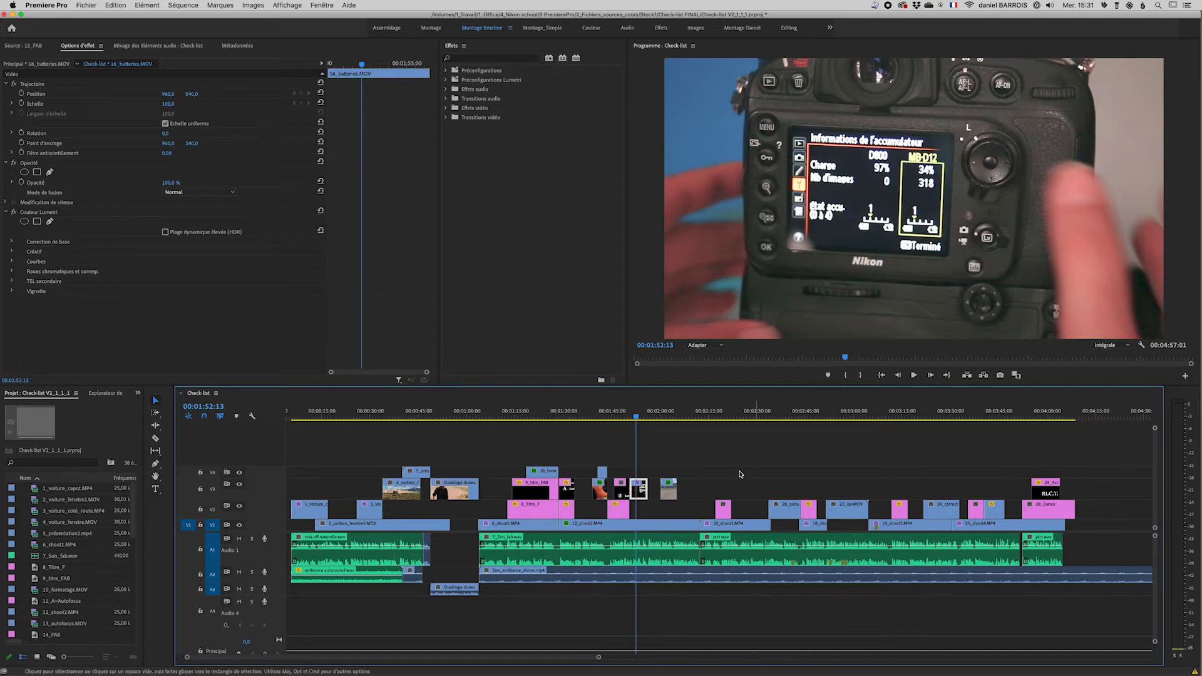
# Shrink the 16_batteries.MOV clip to a scale of 26 and move it to the image's lower-right corner, about 1556.8, 875.9
pyautogui.click(639, 493)
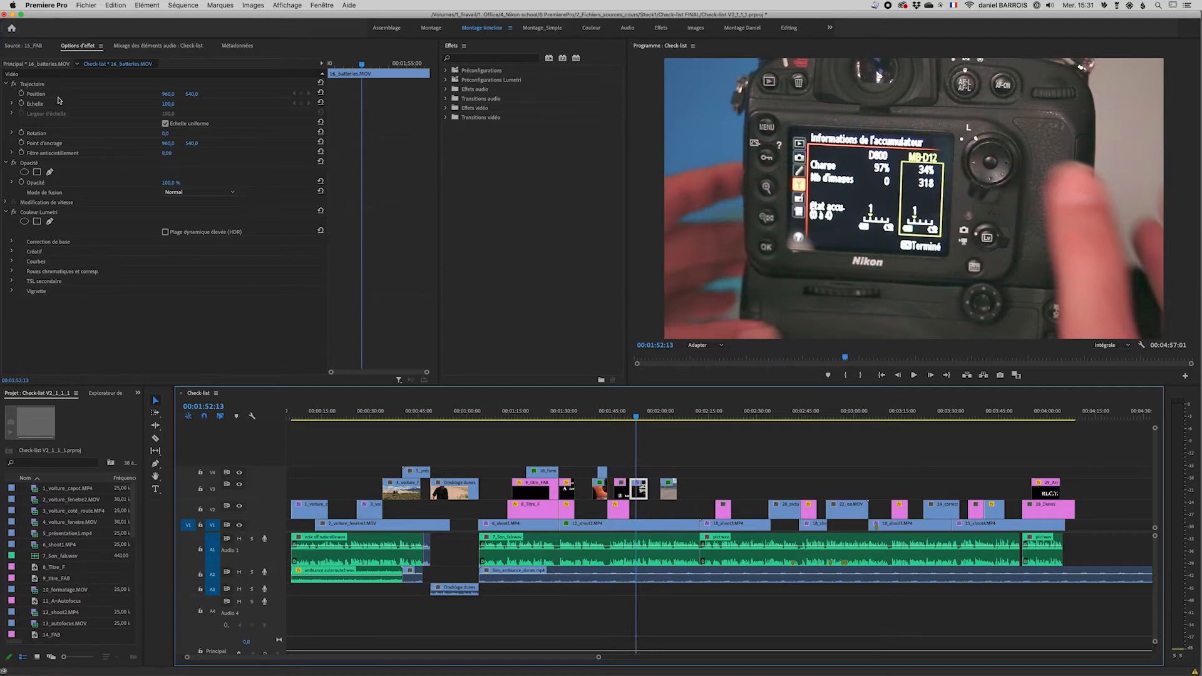
pyautogui.click(35, 94)
pyautogui.moveTo(169, 105); pyautogui.dragTo(123, 105)
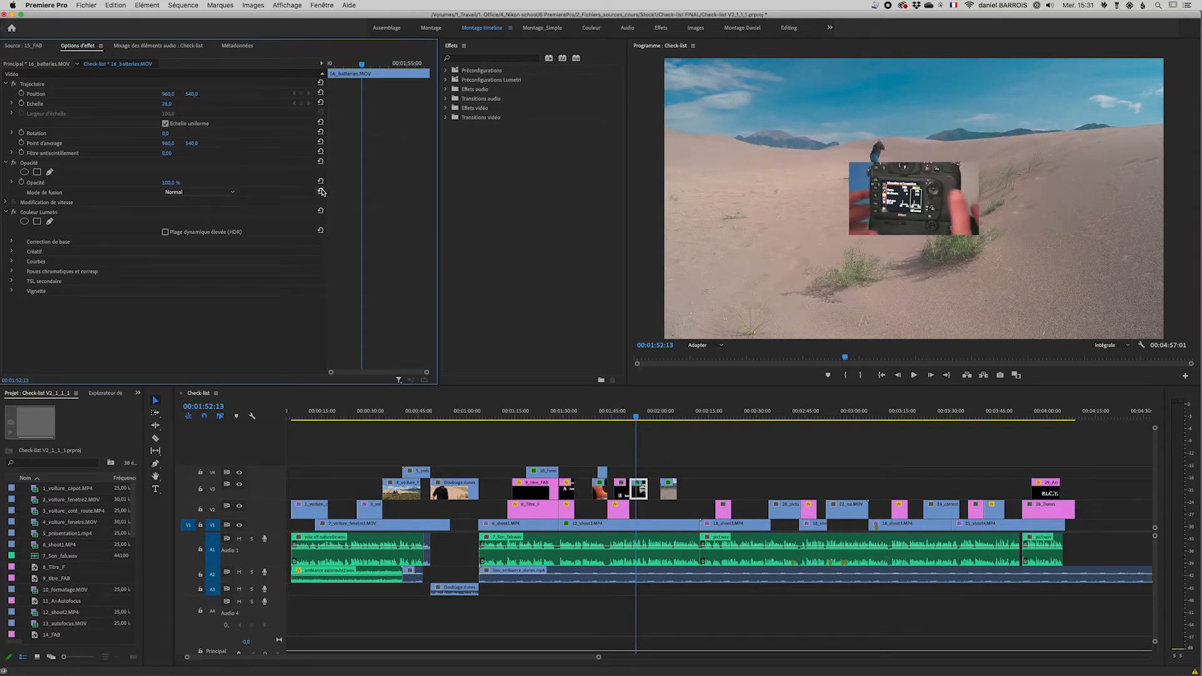
pyautogui.moveTo(919, 202); pyautogui.dragTo(1044, 288)
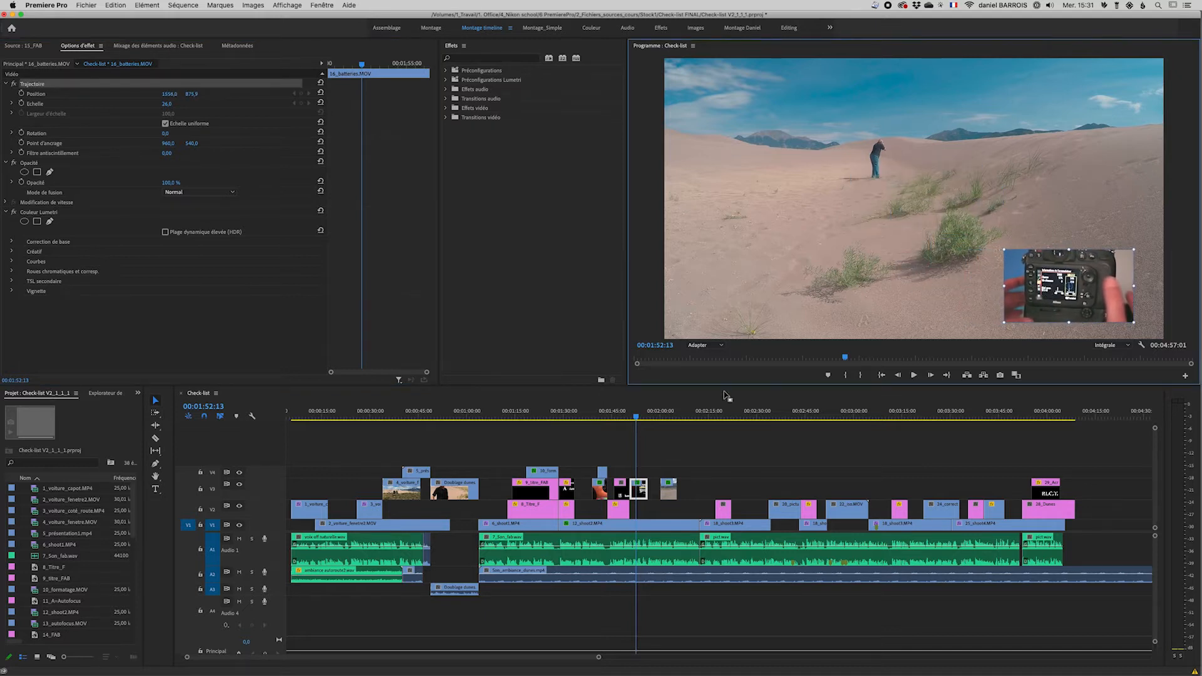
# Play the sequence from just before the batteries clip to preview the picture-in-picture
pyautogui.moveTo(635, 418); pyautogui.dragTo(623, 418)
pyautogui.press('space')
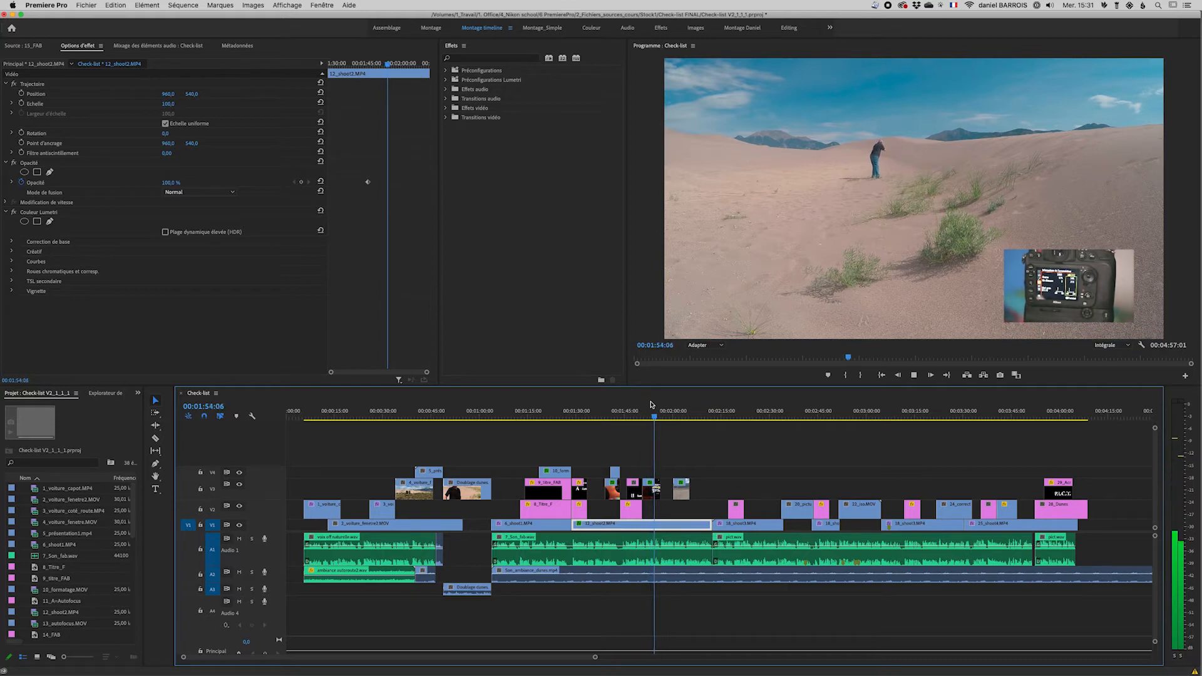
pyautogui.press('space')
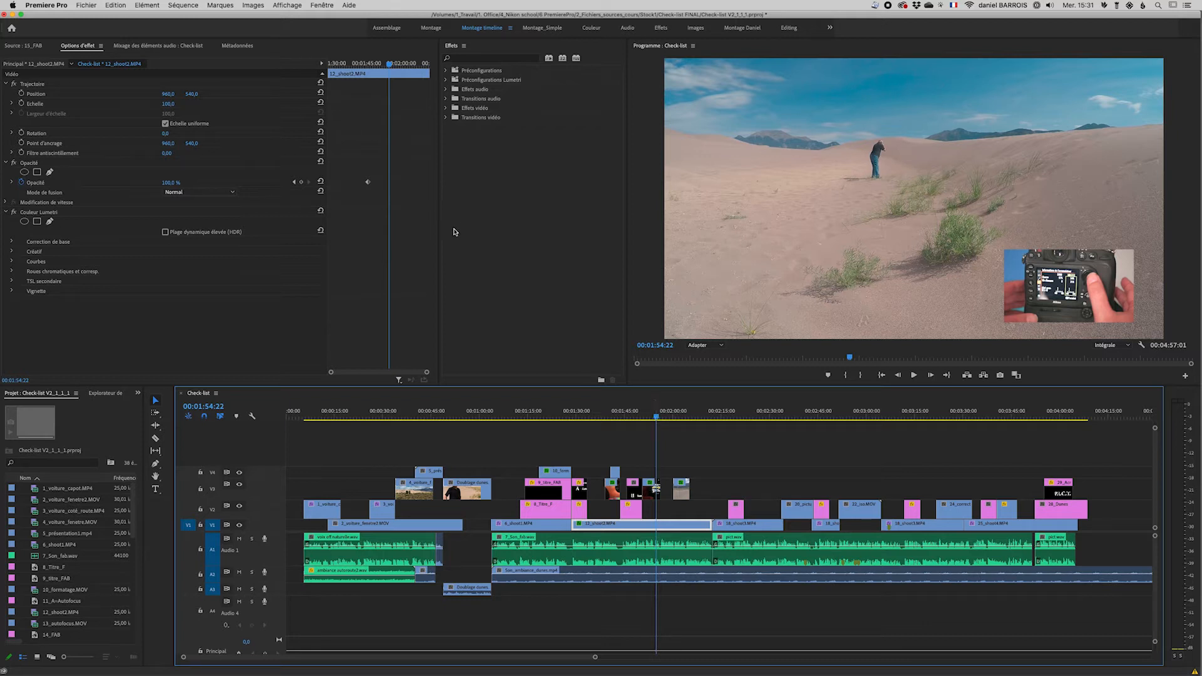
# Place the playhead at the start of the batteries clip, at 00:01:50:21, and set the clip's scale to 100
pyautogui.moveTo(390, 67); pyautogui.dragTo(328, 69)
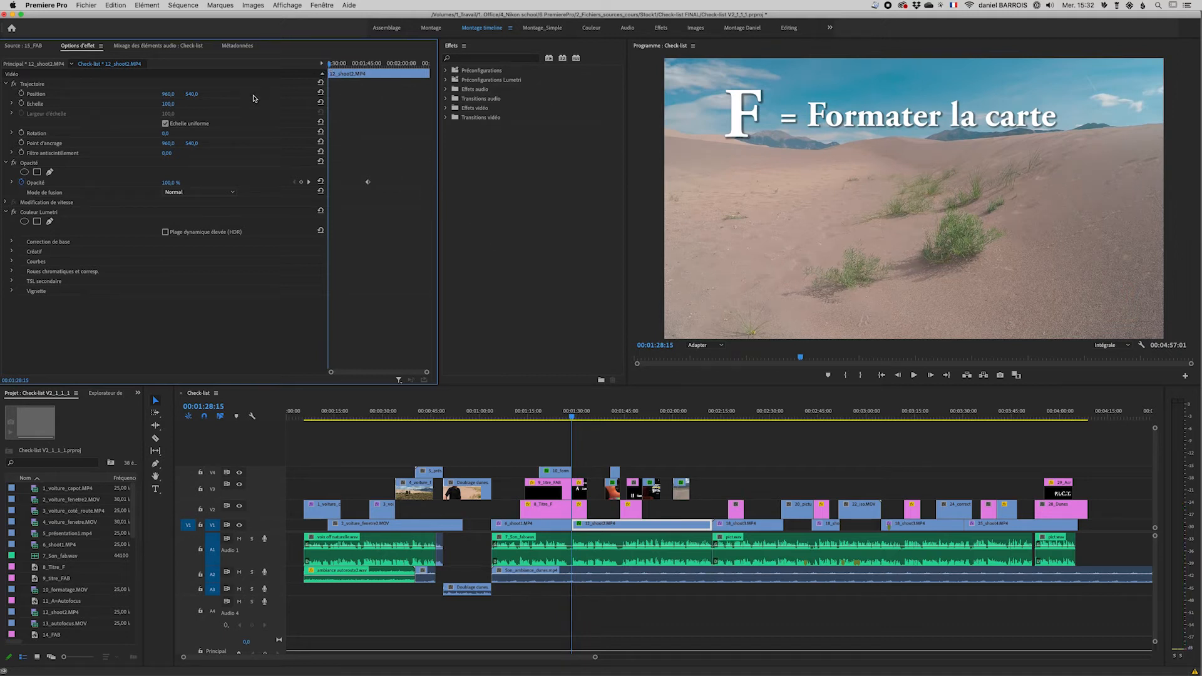
pyautogui.click(576, 417)
pyautogui.moveTo(576, 417); pyautogui.dragTo(644, 421)
pyautogui.press('d')
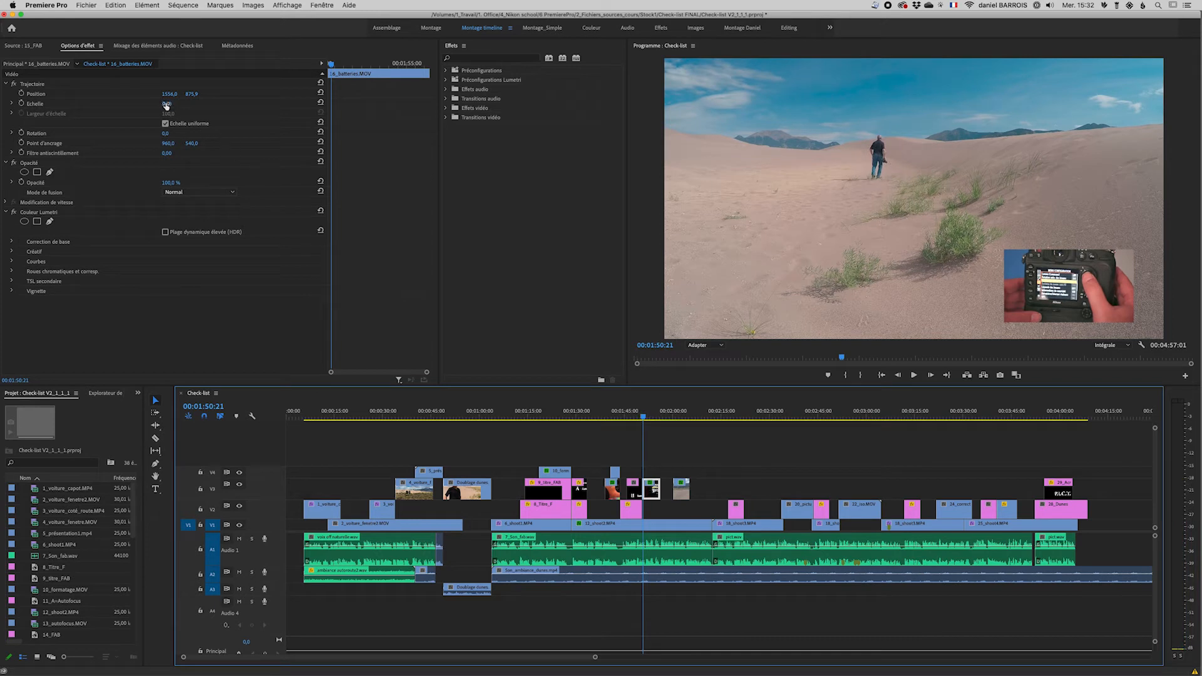
pyautogui.click(168, 104)
pyautogui.write('10')
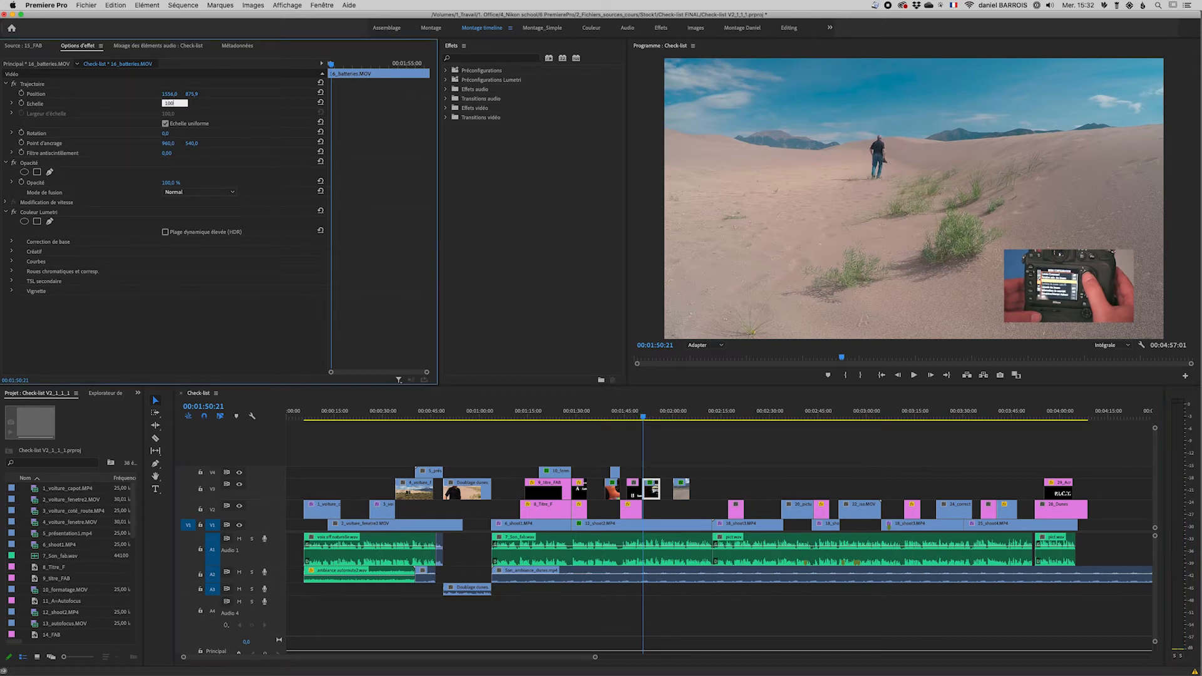
pyautogui.write('0')
pyautogui.press('Return')
# Recentre the batteries clip in the frame by setting its position to 960, 540
pyautogui.moveTo(1020, 229); pyautogui.dragTo(864, 144)
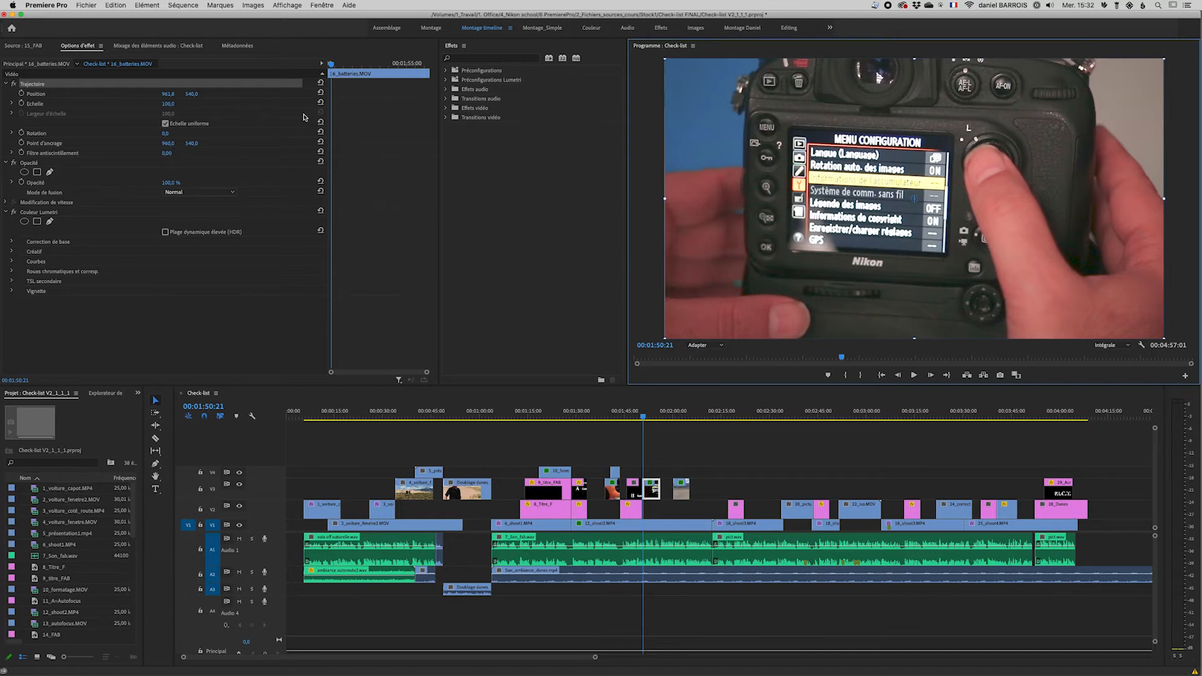
pyautogui.click(173, 94)
pyautogui.write('960')
pyautogui.press('Tab')
pyautogui.write('540')
pyautogui.press('Return')
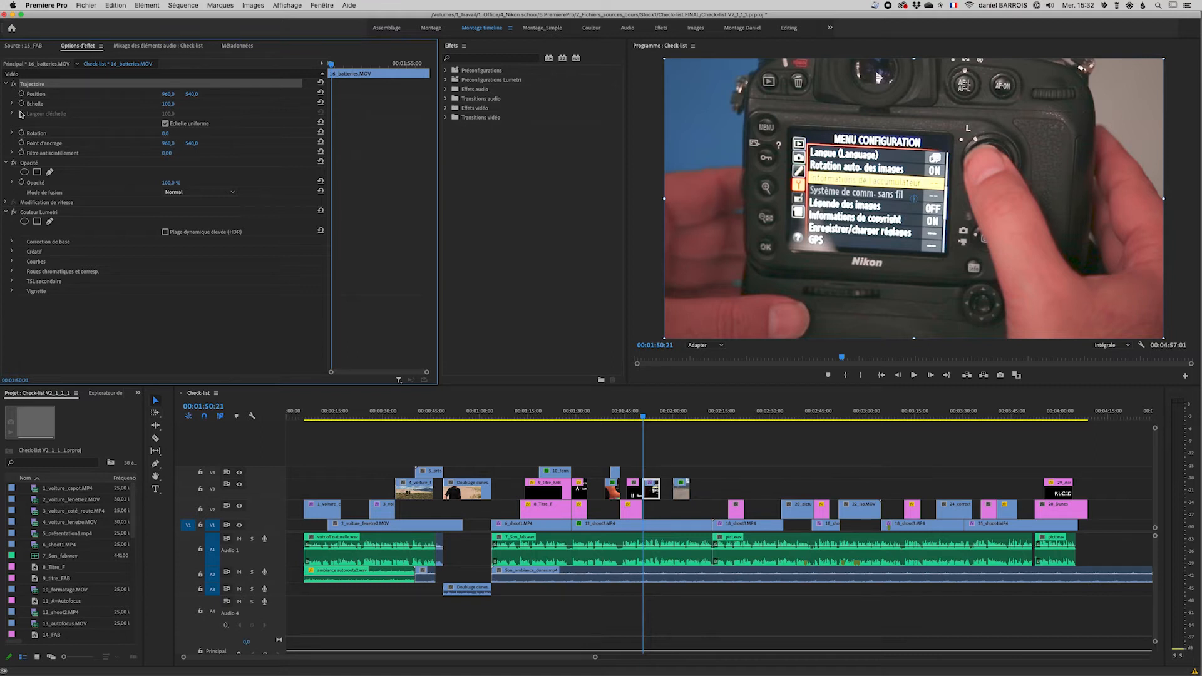
# Animate the batteries clip's scale and position from its start to 00:01:51:11, ending at scale 32 and position 1532, 837
pyautogui.click(22, 102)
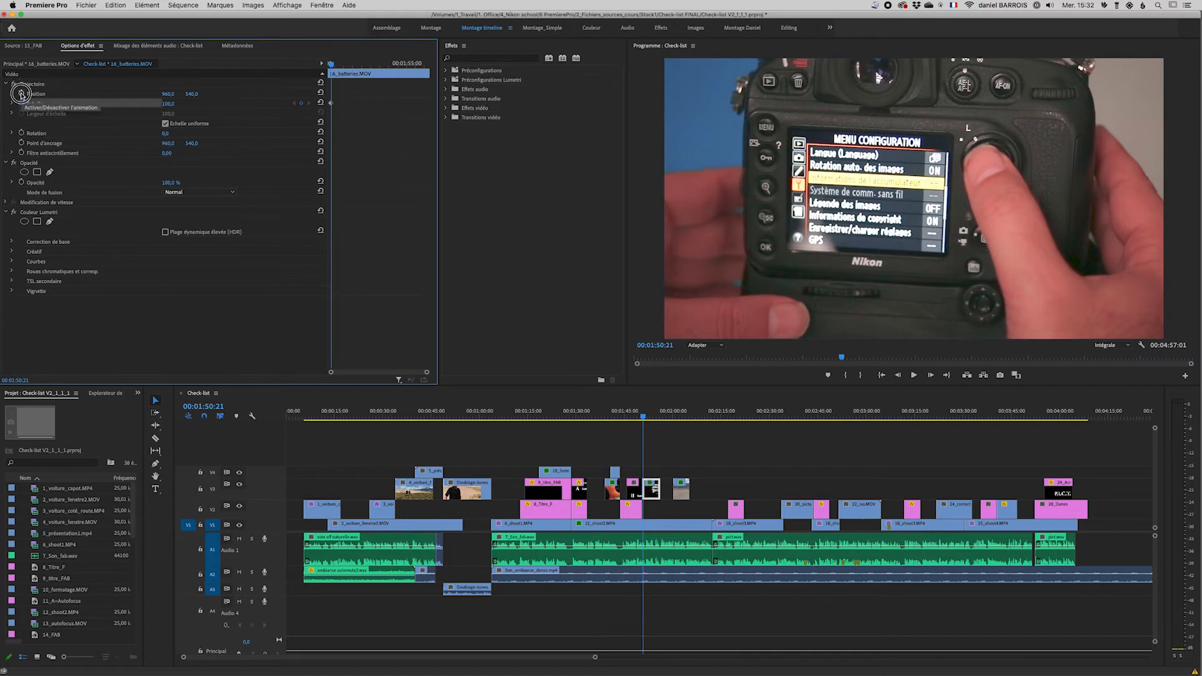
pyautogui.click(21, 94)
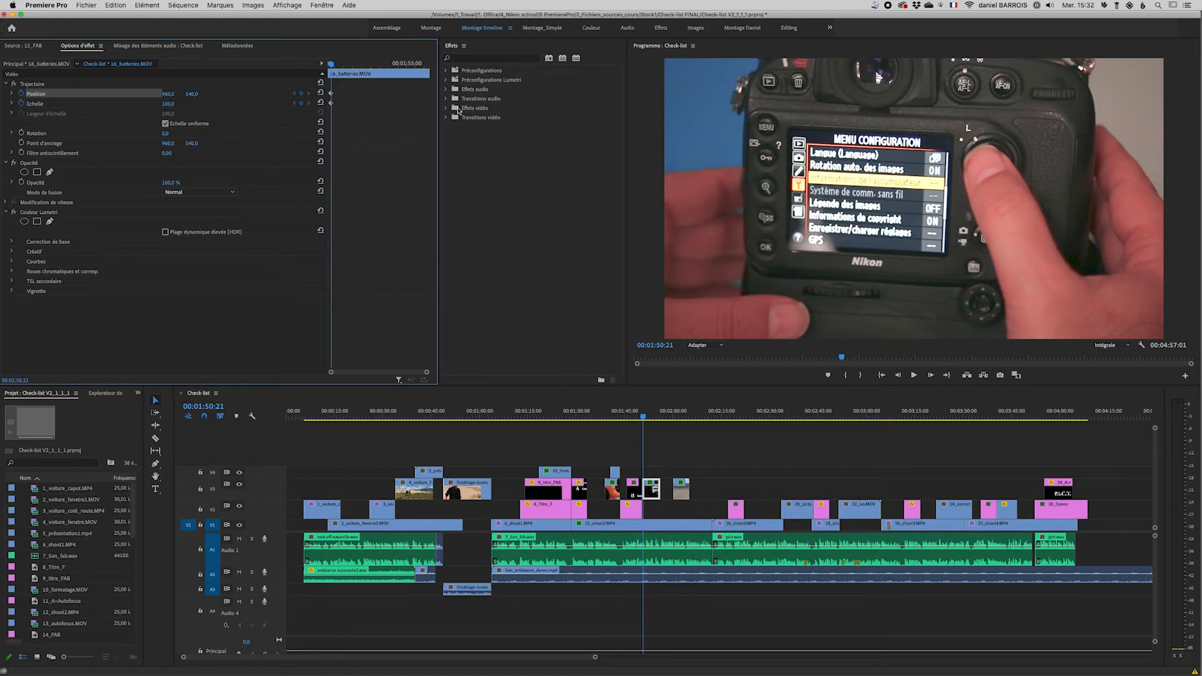
pyautogui.moveTo(331, 65); pyautogui.dragTo(345, 65)
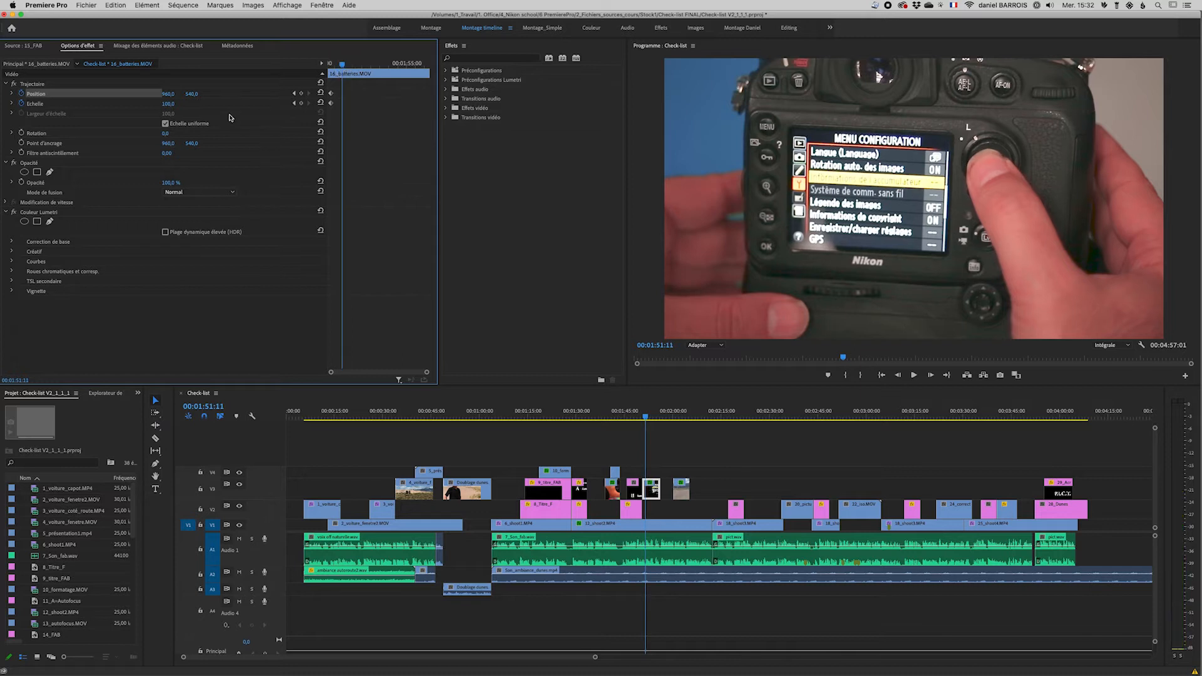
pyautogui.moveTo(168, 104); pyautogui.dragTo(196, 94)
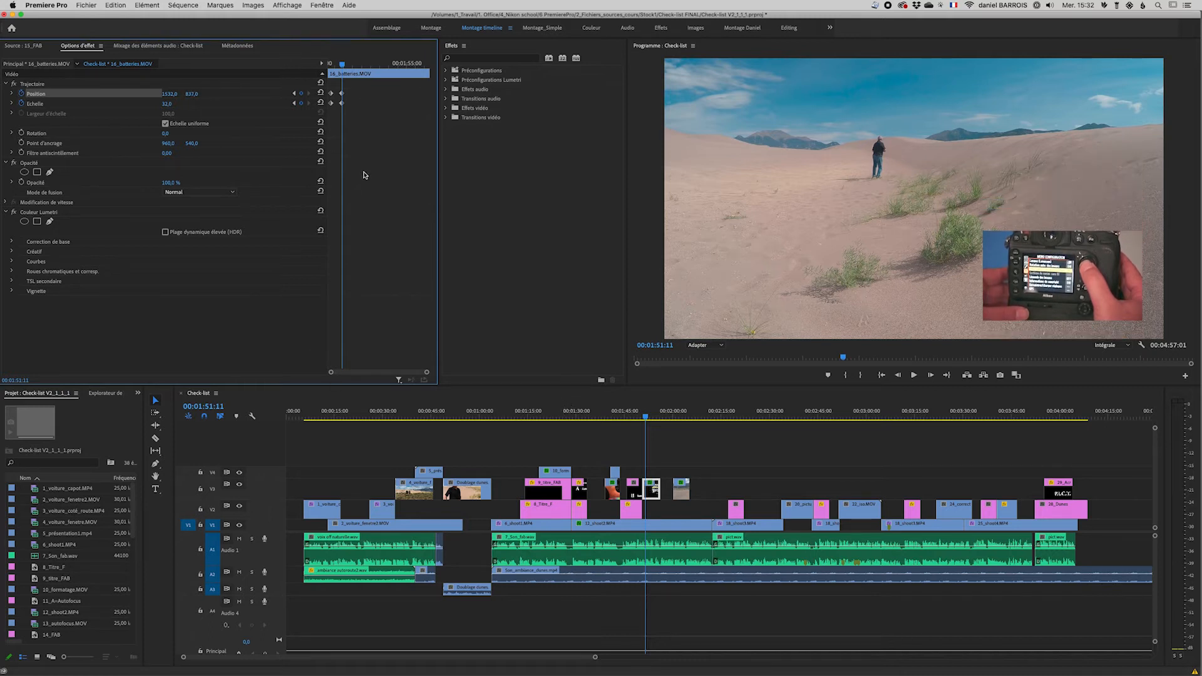
# Play the sequence from just before the batteries clip to preview the shrinking animation
pyautogui.click(645, 416)
pyautogui.moveTo(645, 416); pyautogui.dragTo(641, 416)
pyautogui.press('space')
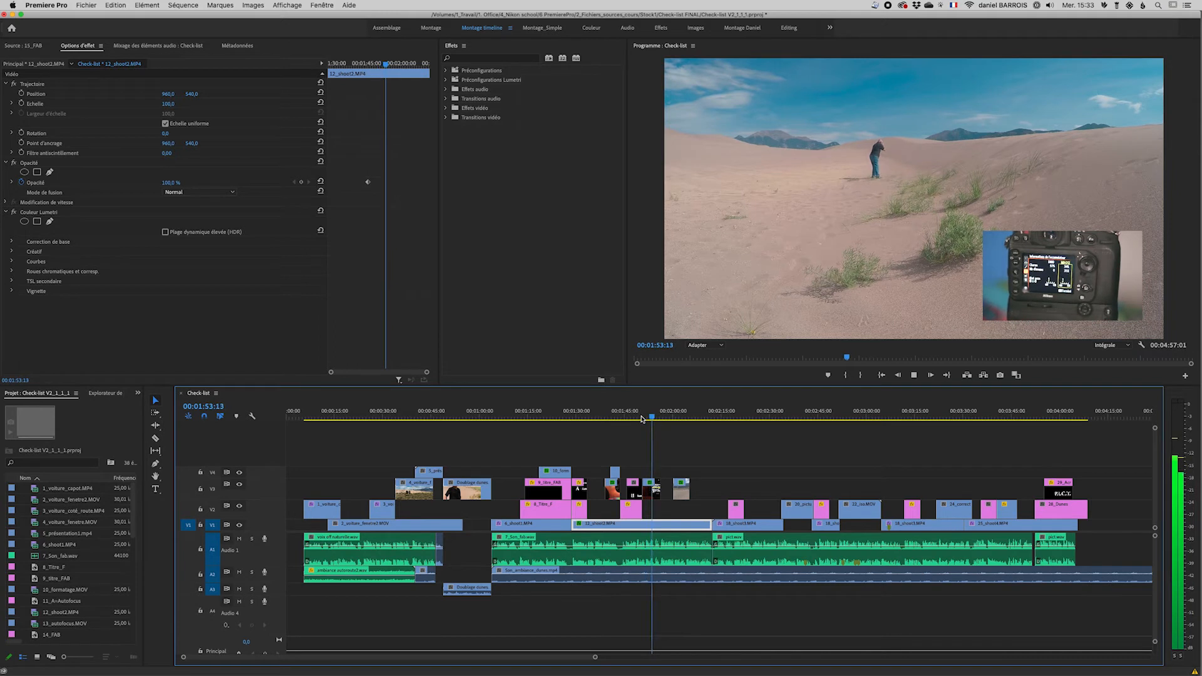
pyautogui.press('space')
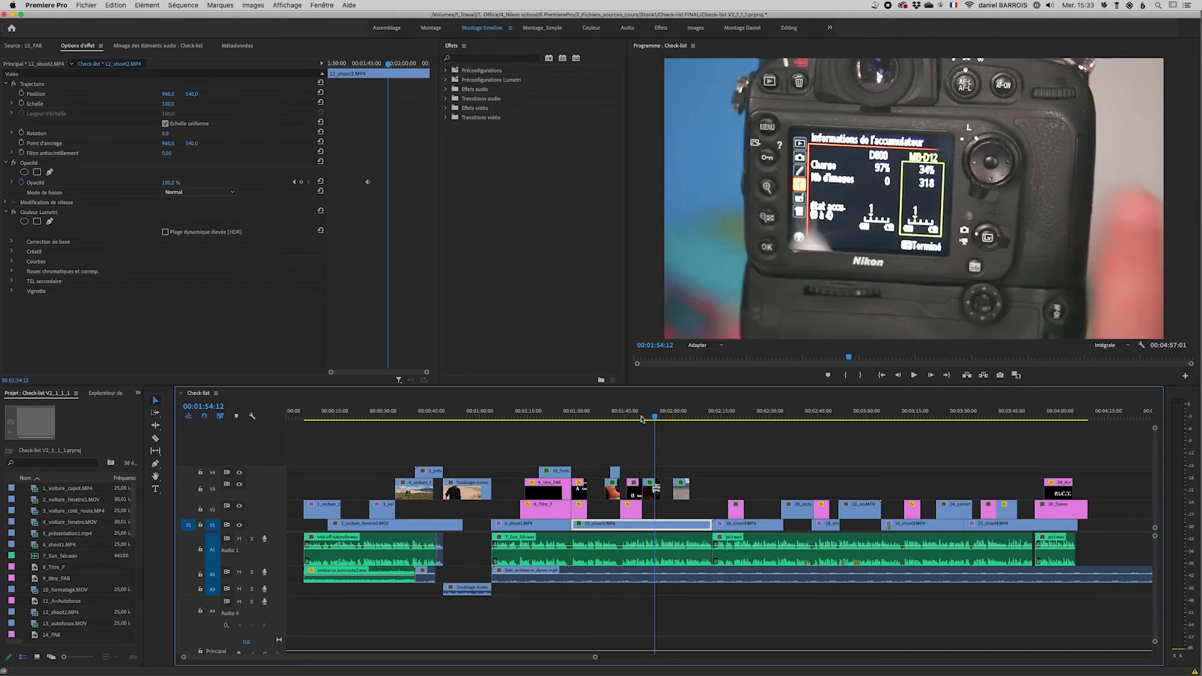
# Select the batteries clip with the playhead at 00:01:52:19, search the effects for "pip" and browse the presets
pyautogui.moveTo(655, 419); pyautogui.dragTo(649, 418)
pyautogui.click(646, 486)
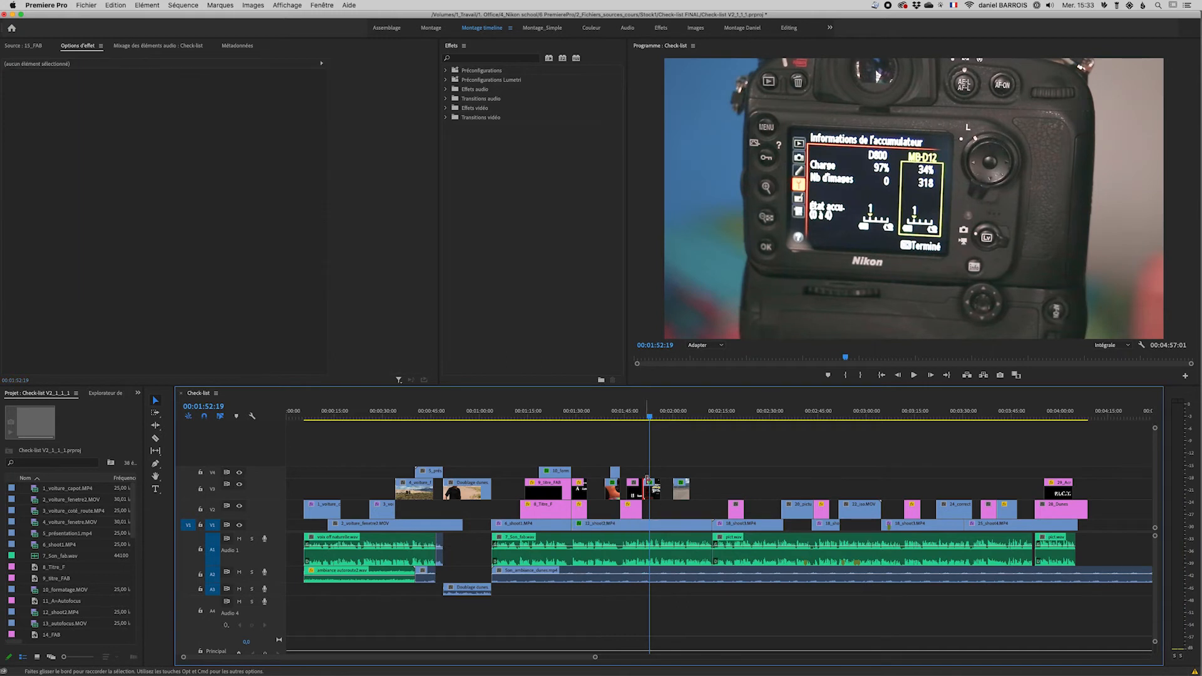
pyautogui.click(656, 491)
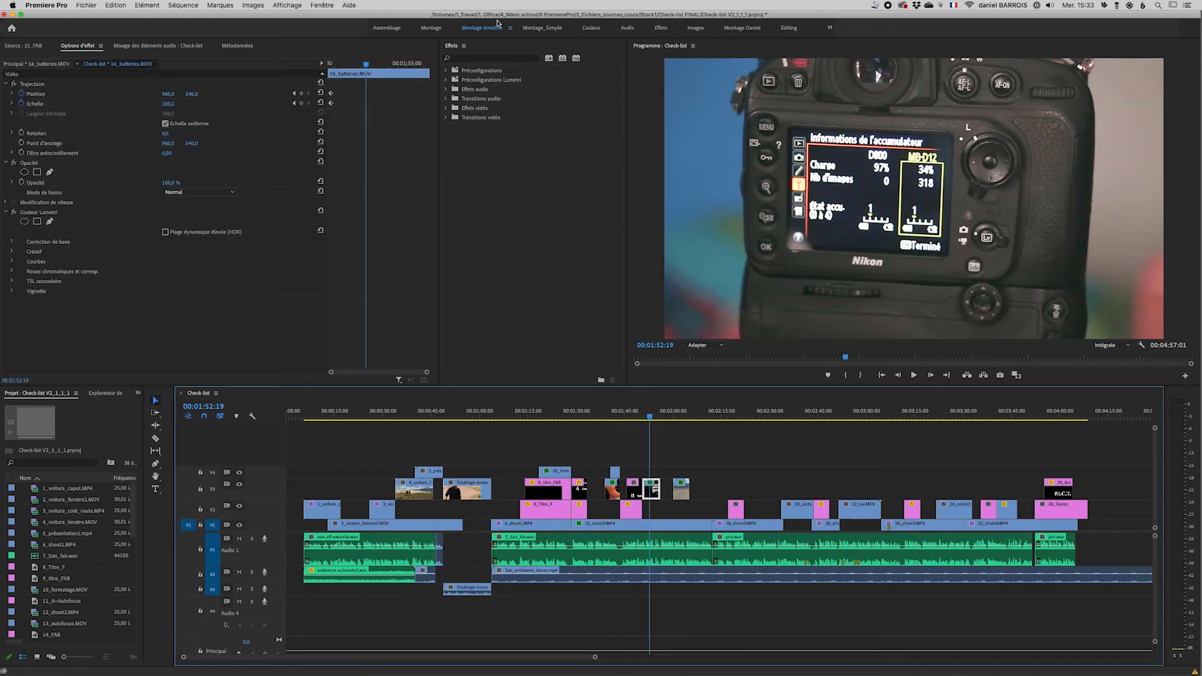
pyautogui.click(461, 58)
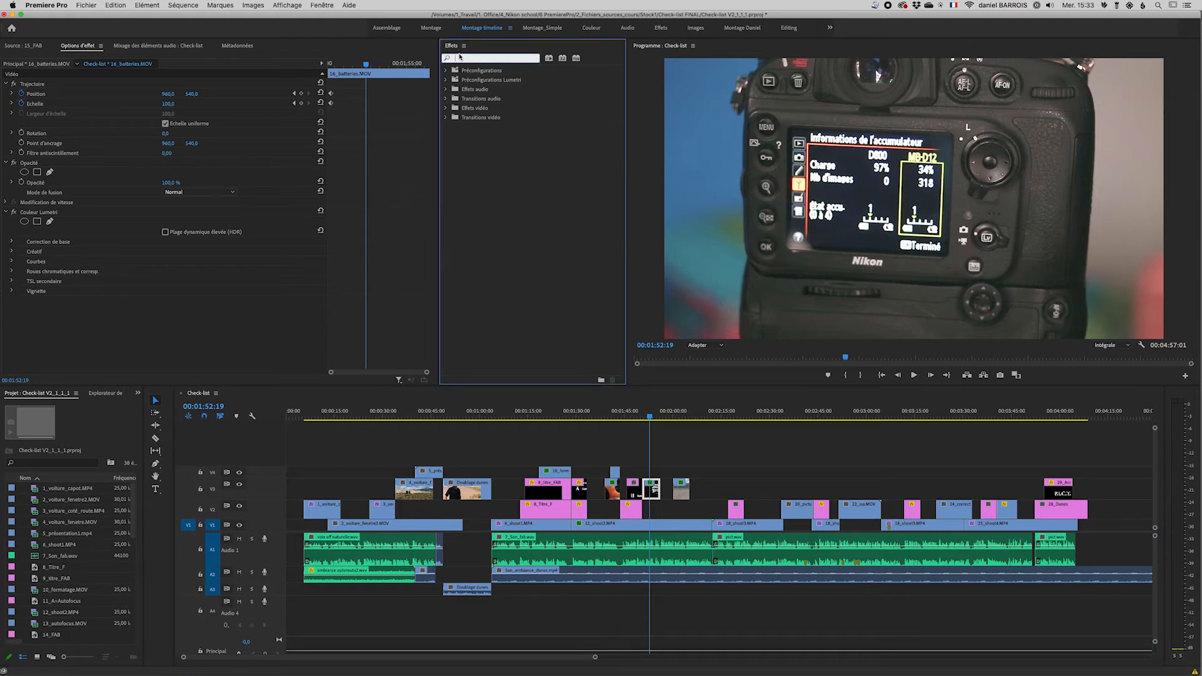
pyautogui.write('pip')
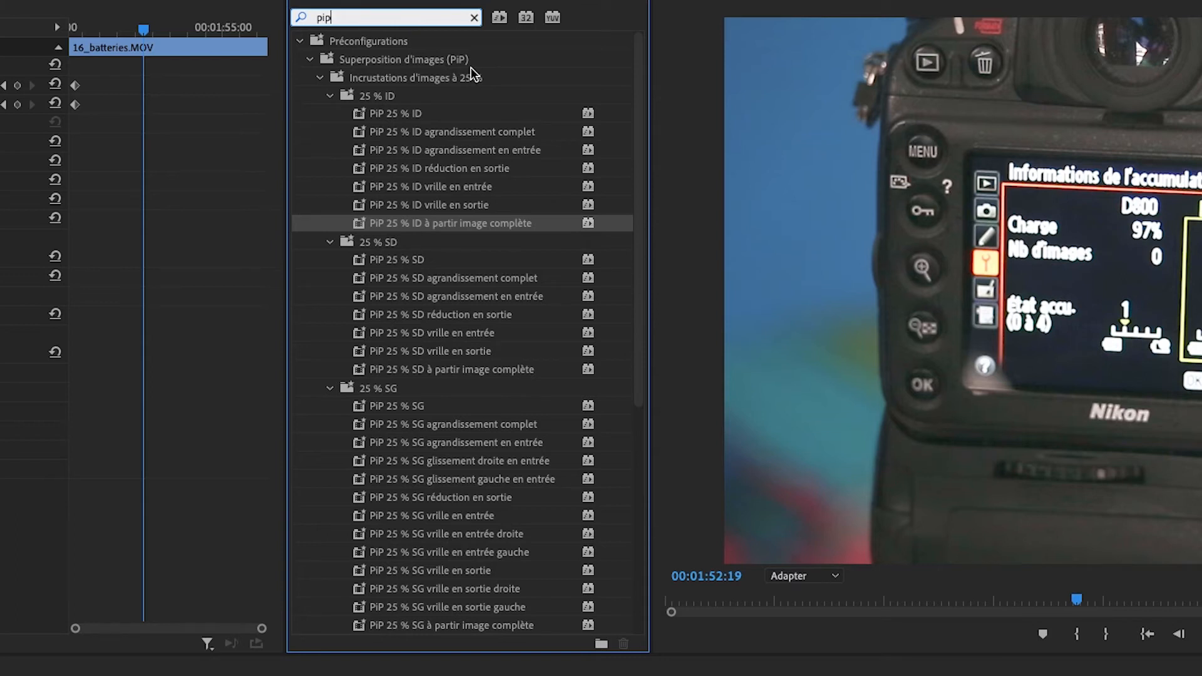
pyautogui.scroll(-5, 469, 285)
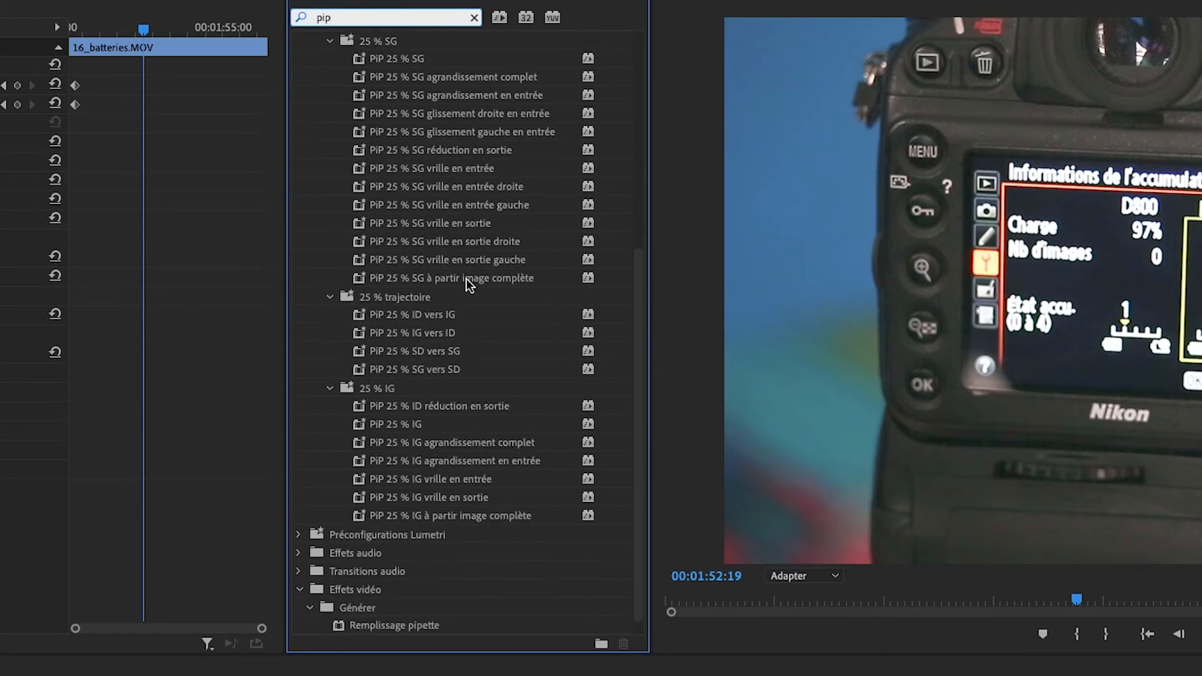
pyautogui.scroll(1, 446, 411)
pyautogui.scroll(4, 438, 243)
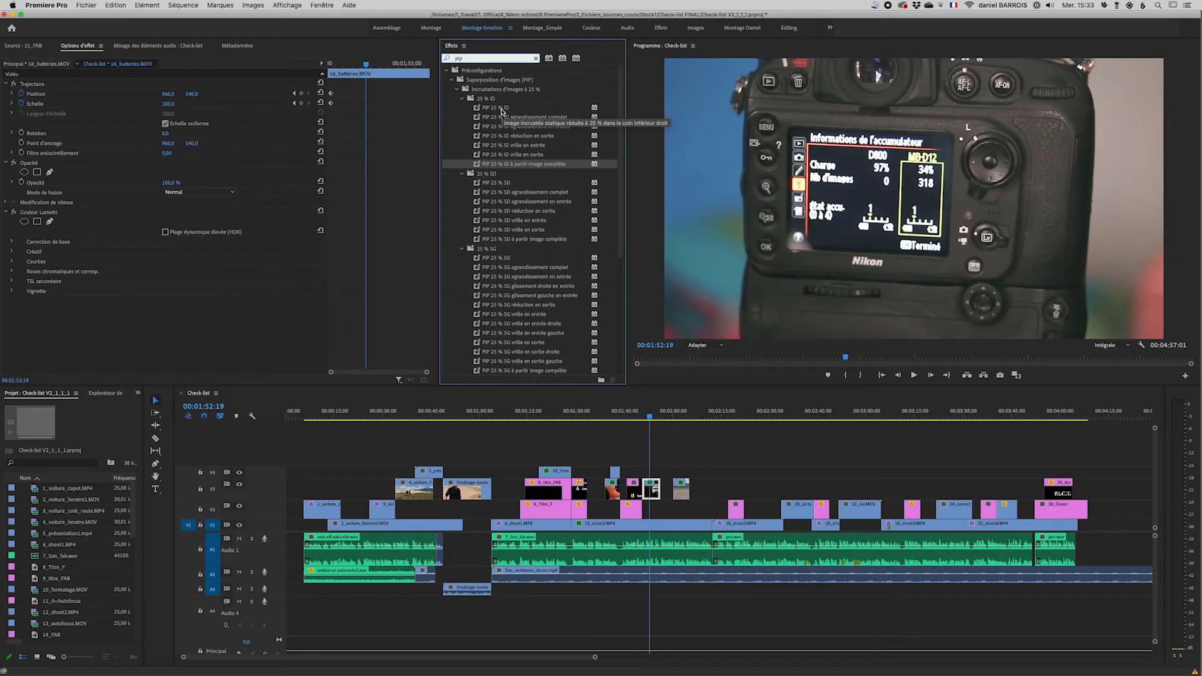
# Try the preset PiP 25 % ID on the batteries clip, and undo it
pyautogui.click(501, 109)
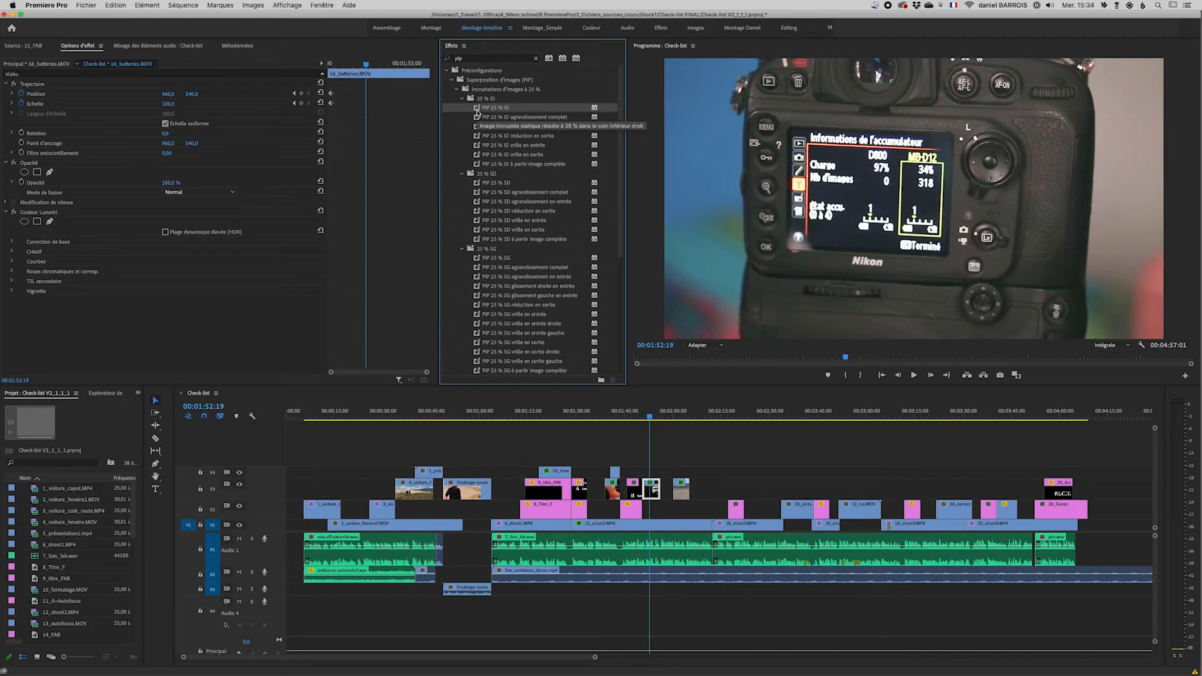
pyautogui.moveTo(477, 111); pyautogui.dragTo(636, 480)
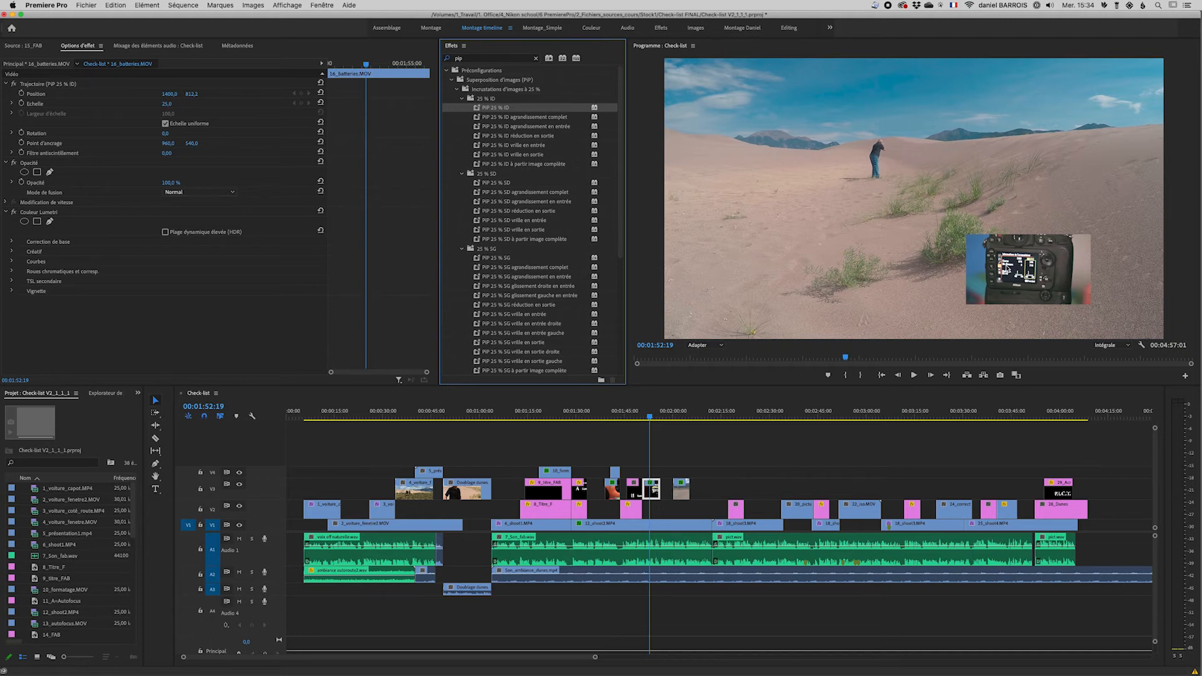
pyautogui.press('super+z')
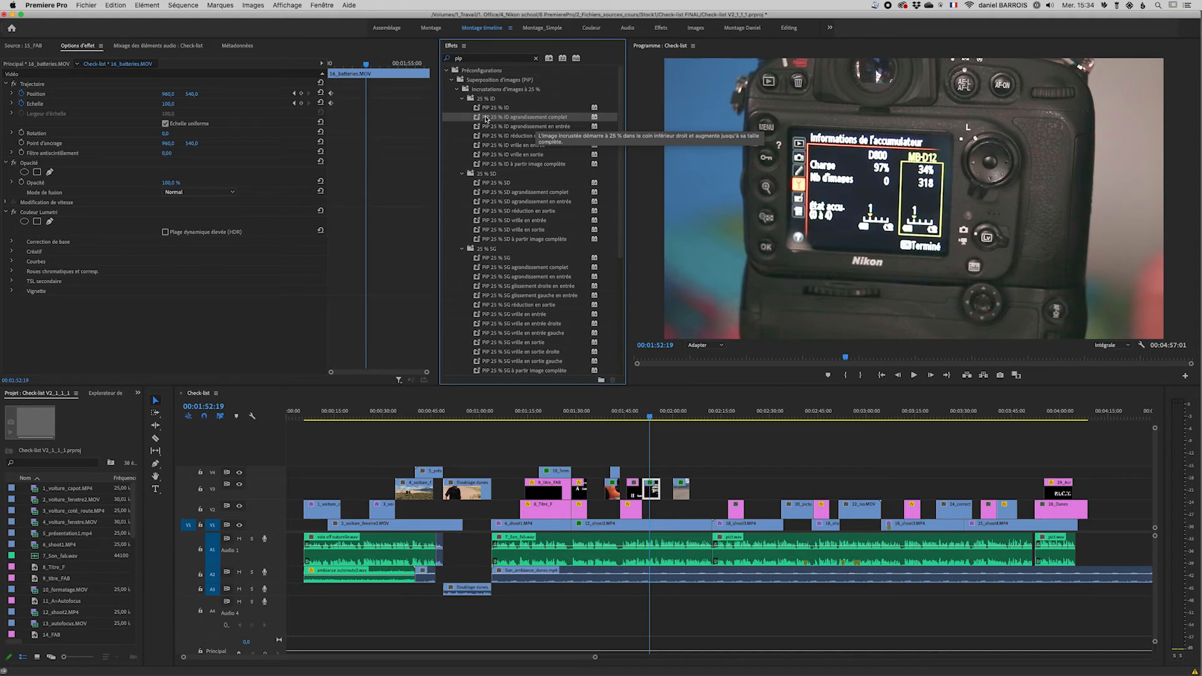
# Try the preset PiP 25 % ID agrandissement complet on the batteries clip, preview it from the clip's start, and undo it
pyautogui.moveTo(480, 119); pyautogui.dragTo(652, 488)
pyautogui.moveTo(366, 64); pyautogui.dragTo(321, 73)
pyautogui.press('space')
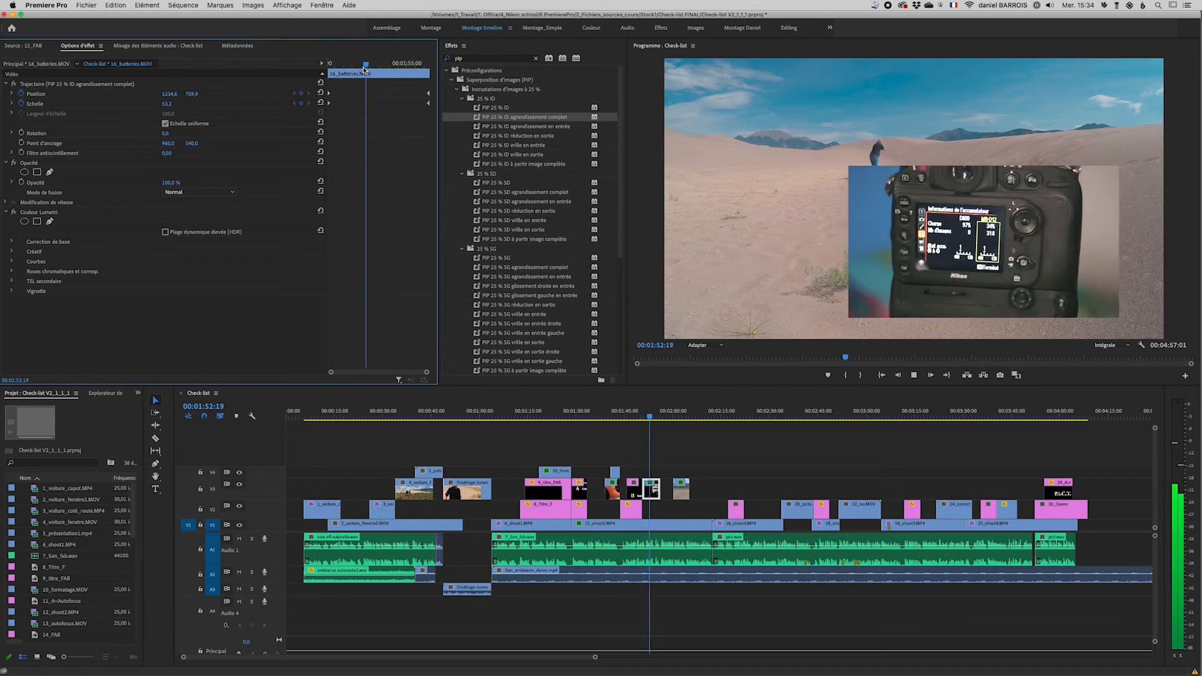
pyautogui.press('space')
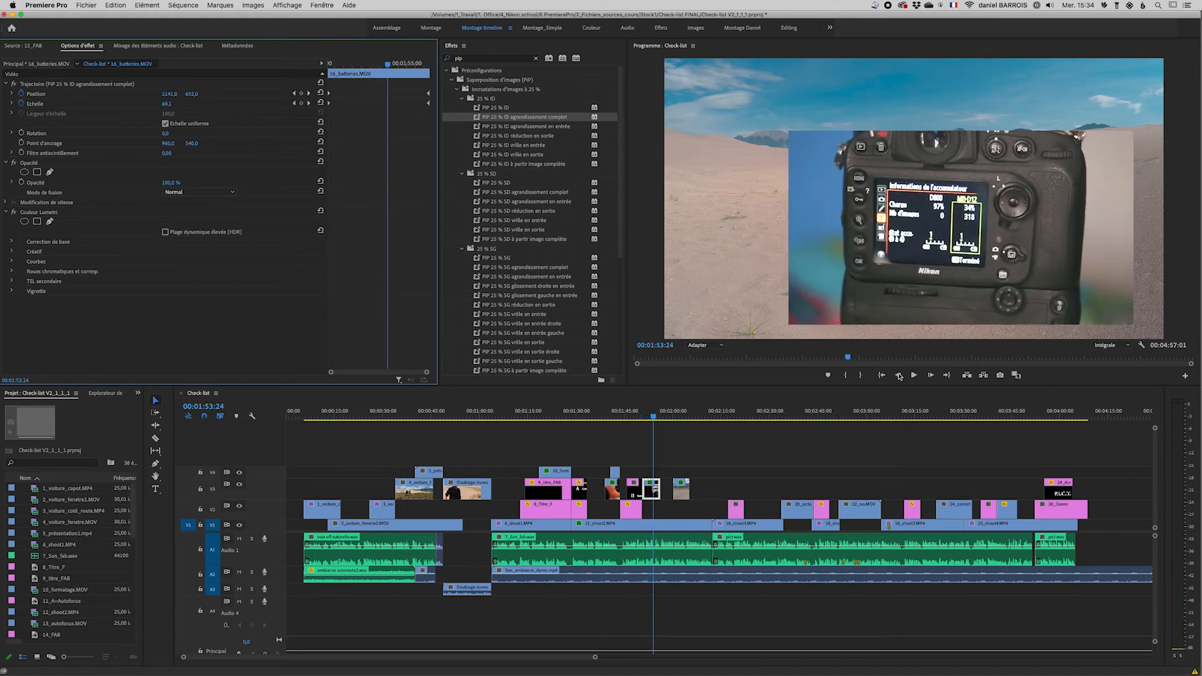
pyautogui.press('super+z')
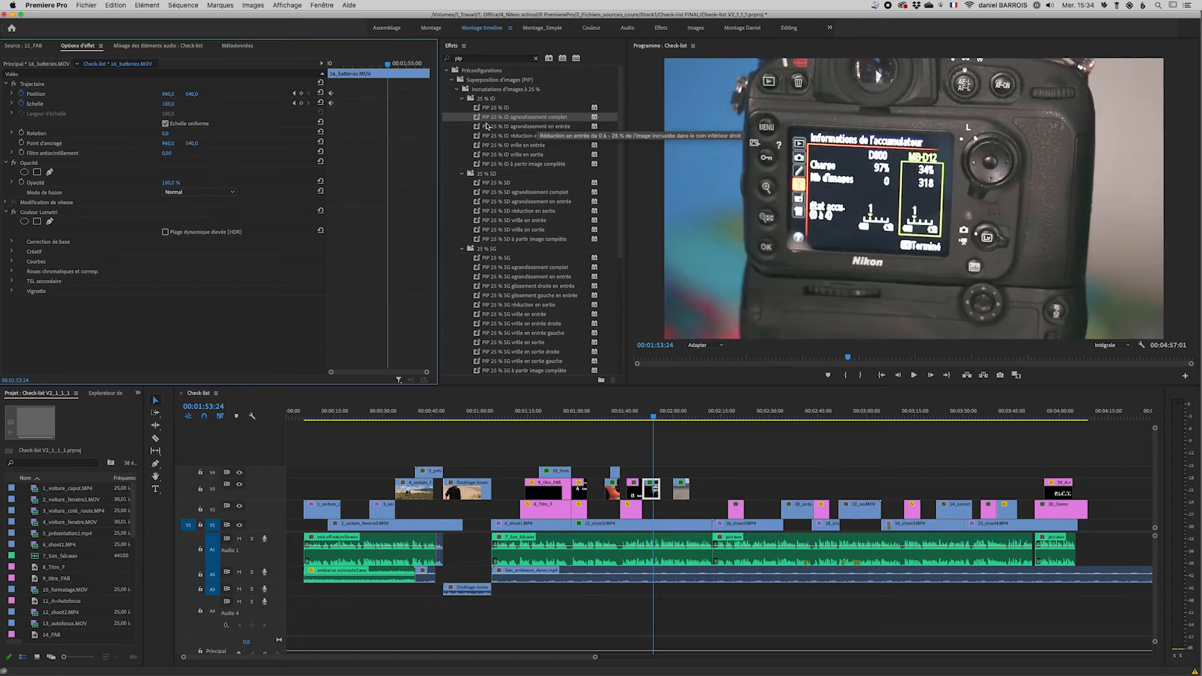
# Apply the preset PiP 25 % ID agrandissement en entrée to the batteries clip and preview it from just before the clip
pyautogui.moveTo(479, 128); pyautogui.dragTo(650, 490)
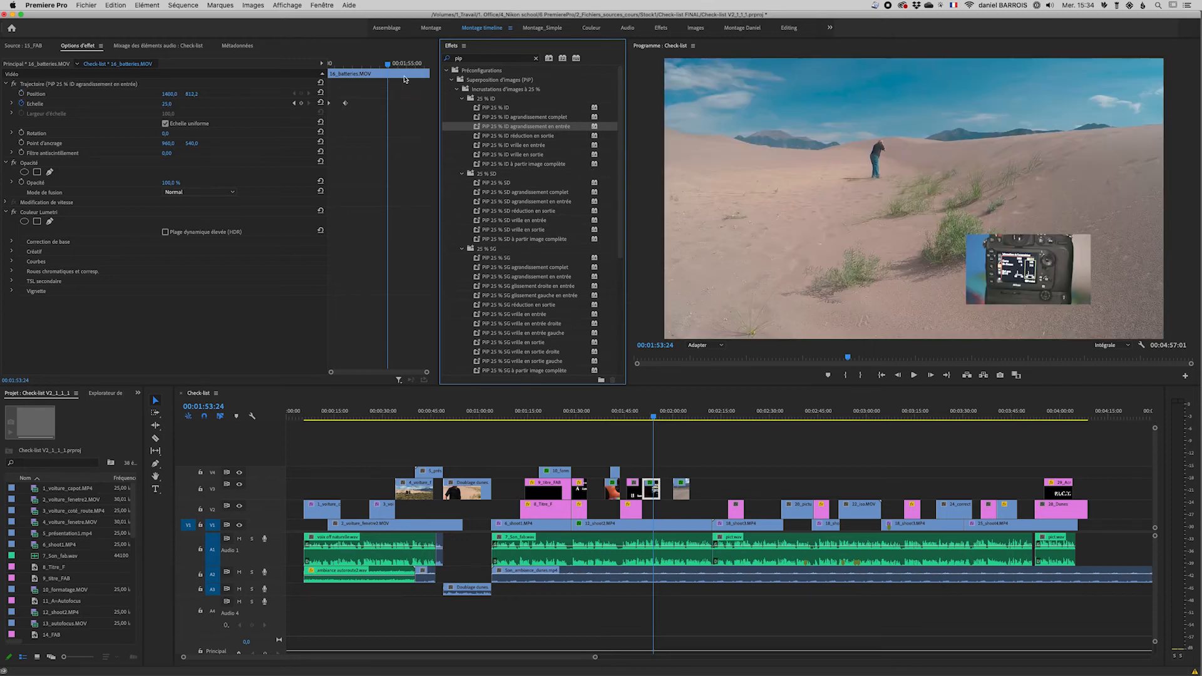
pyautogui.moveTo(387, 65); pyautogui.dragTo(331, 64)
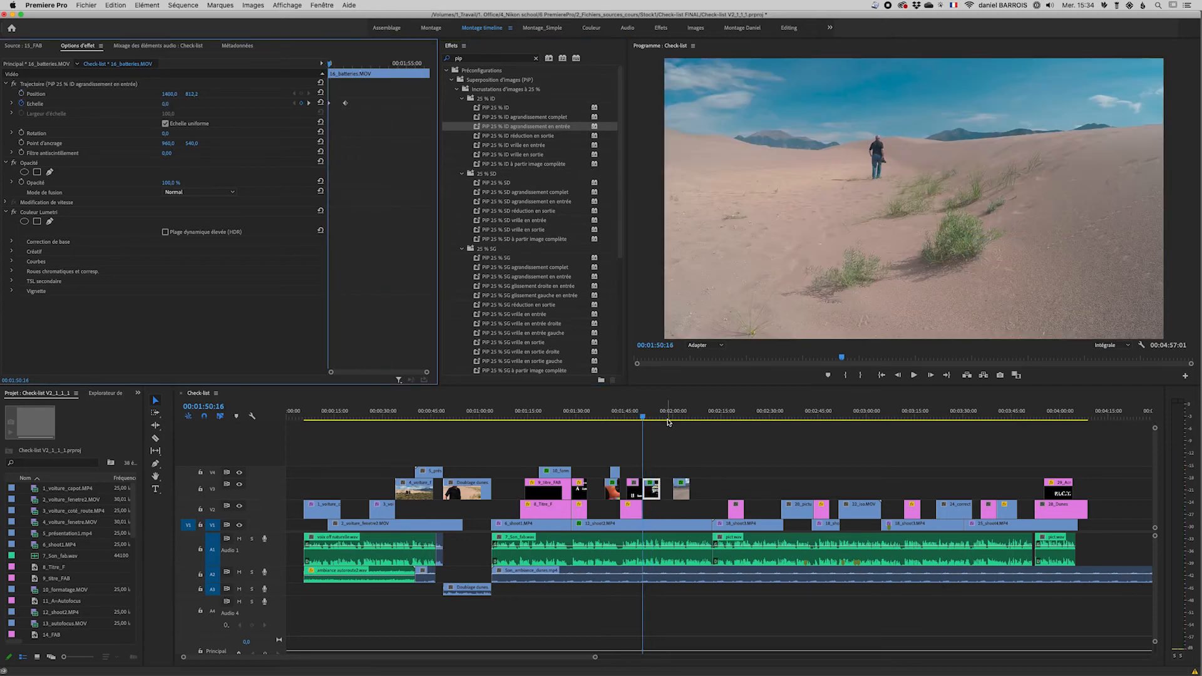
pyautogui.click(636, 414)
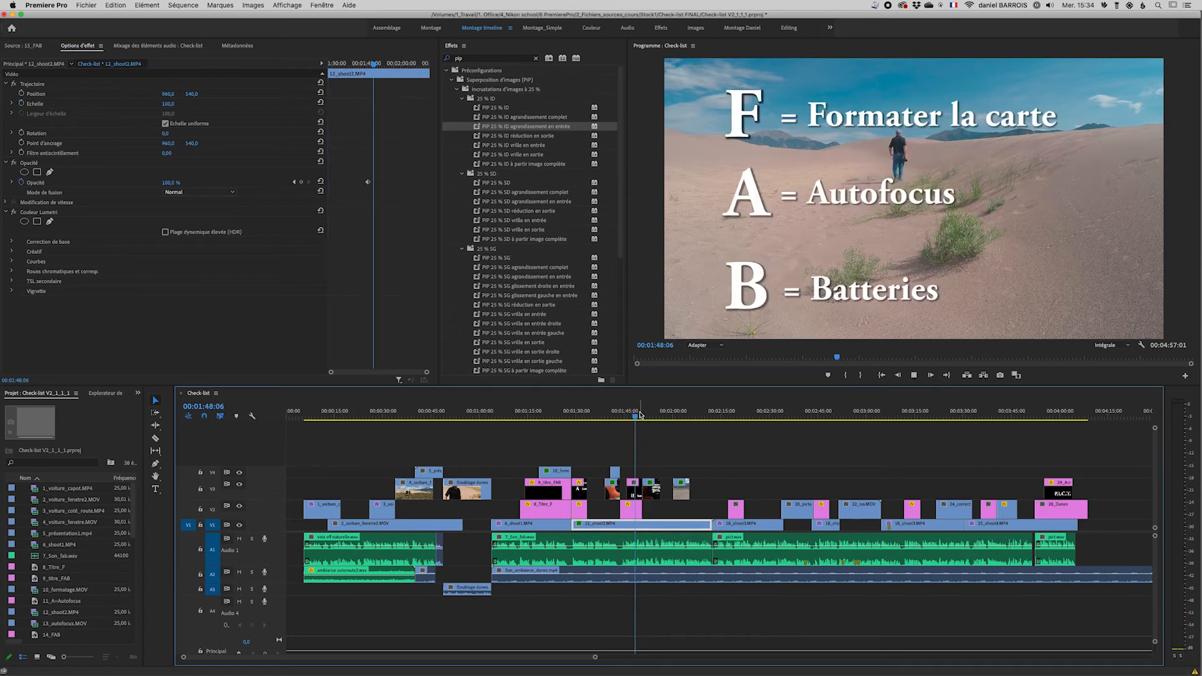
pyautogui.press('space')
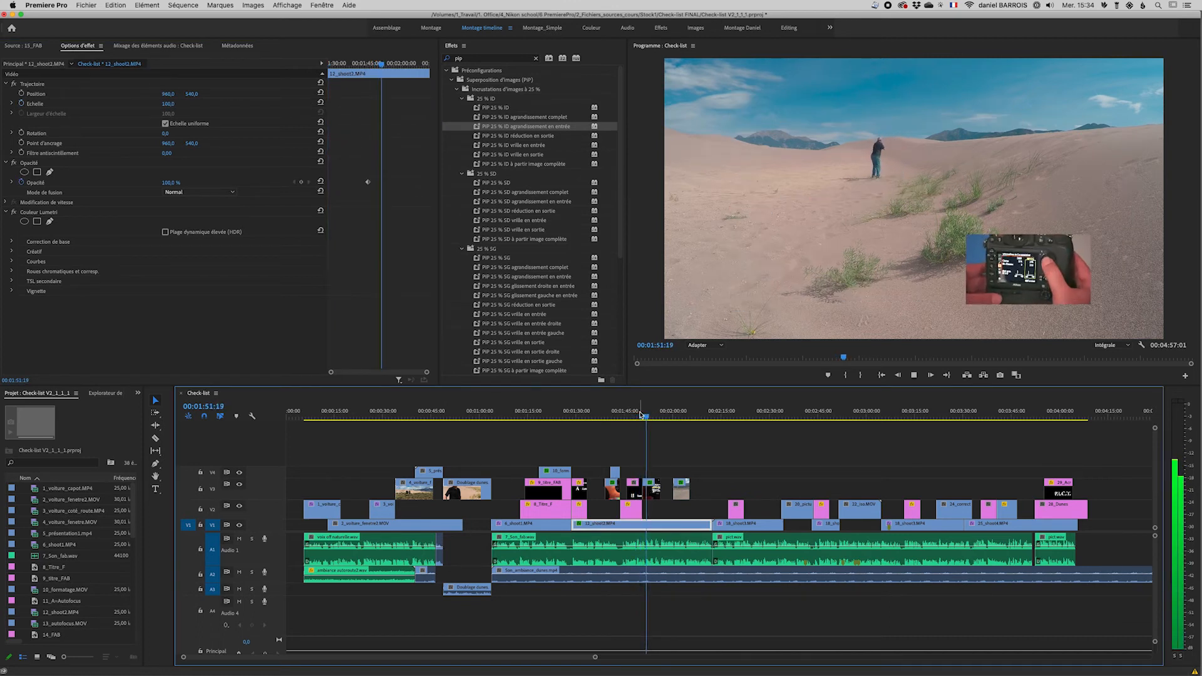
pyautogui.press('space')
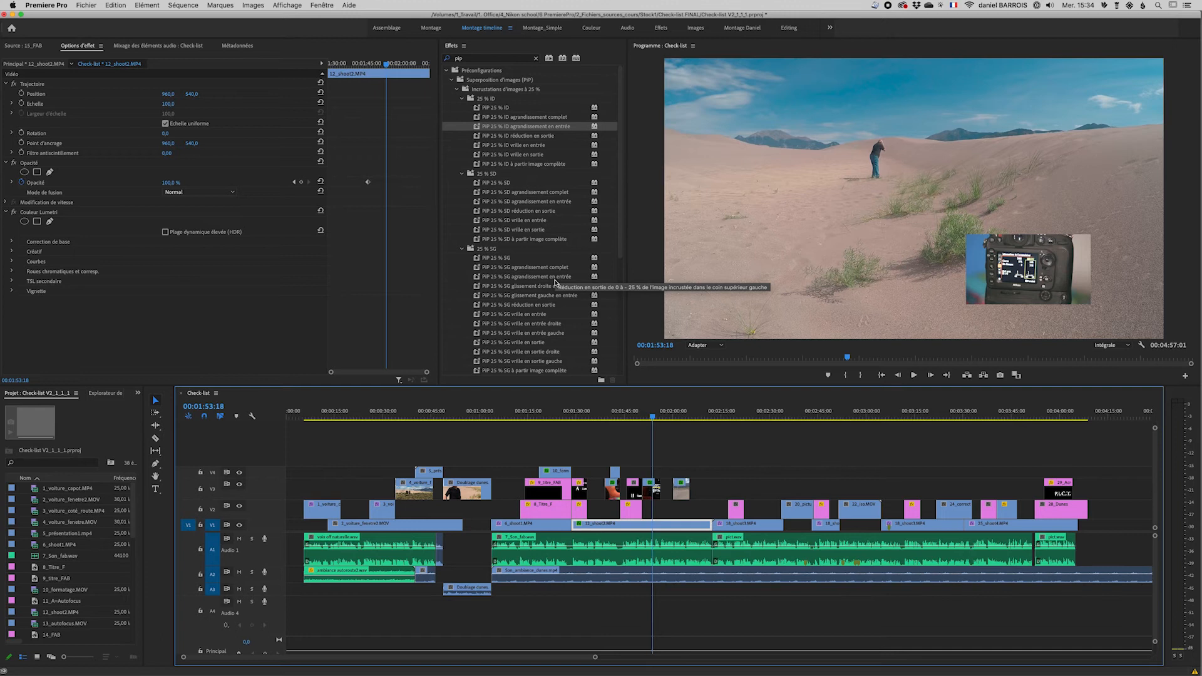
# Replace the last preset on the batteries clip with PiP 25 % ID à partir image complète and preview it from before the clip
pyautogui.press('super+z')
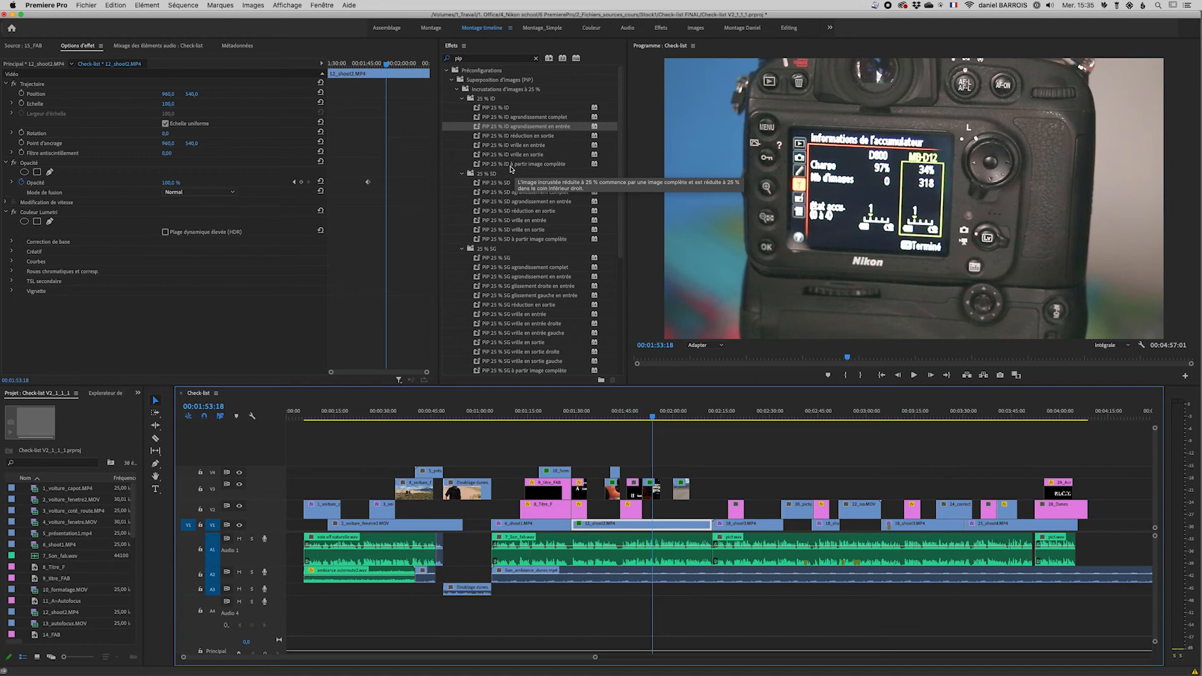
pyautogui.moveTo(478, 166); pyautogui.dragTo(652, 492)
pyautogui.moveTo(653, 418); pyautogui.dragTo(640, 415)
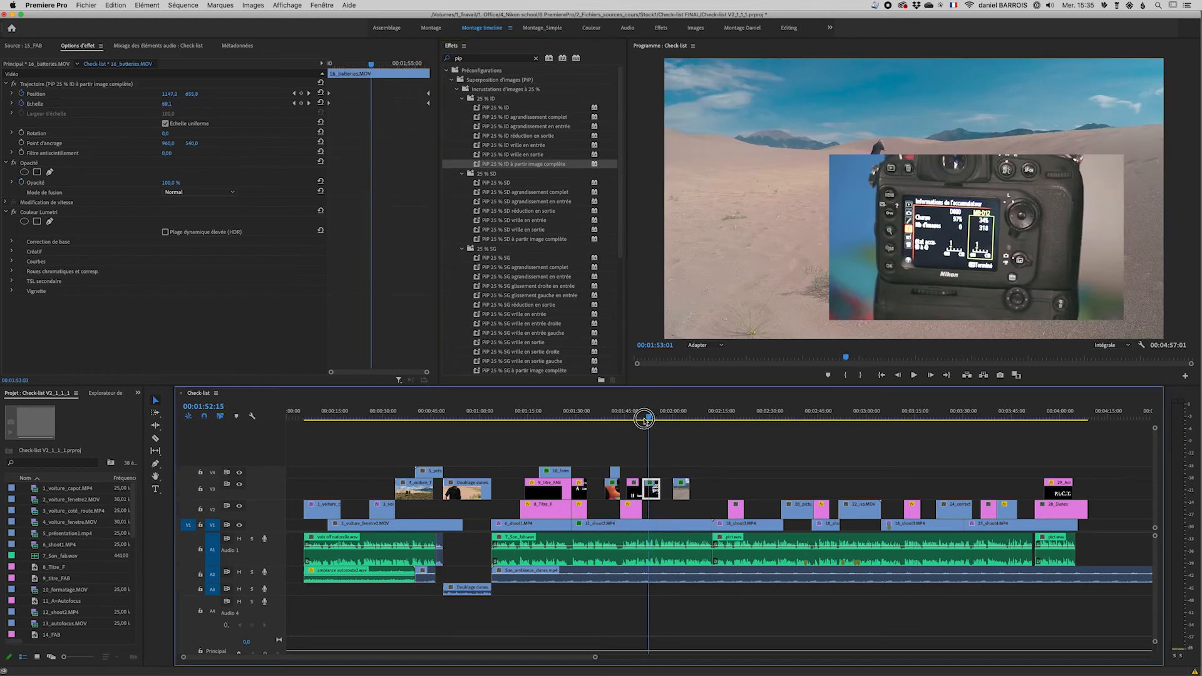
pyautogui.press('space')
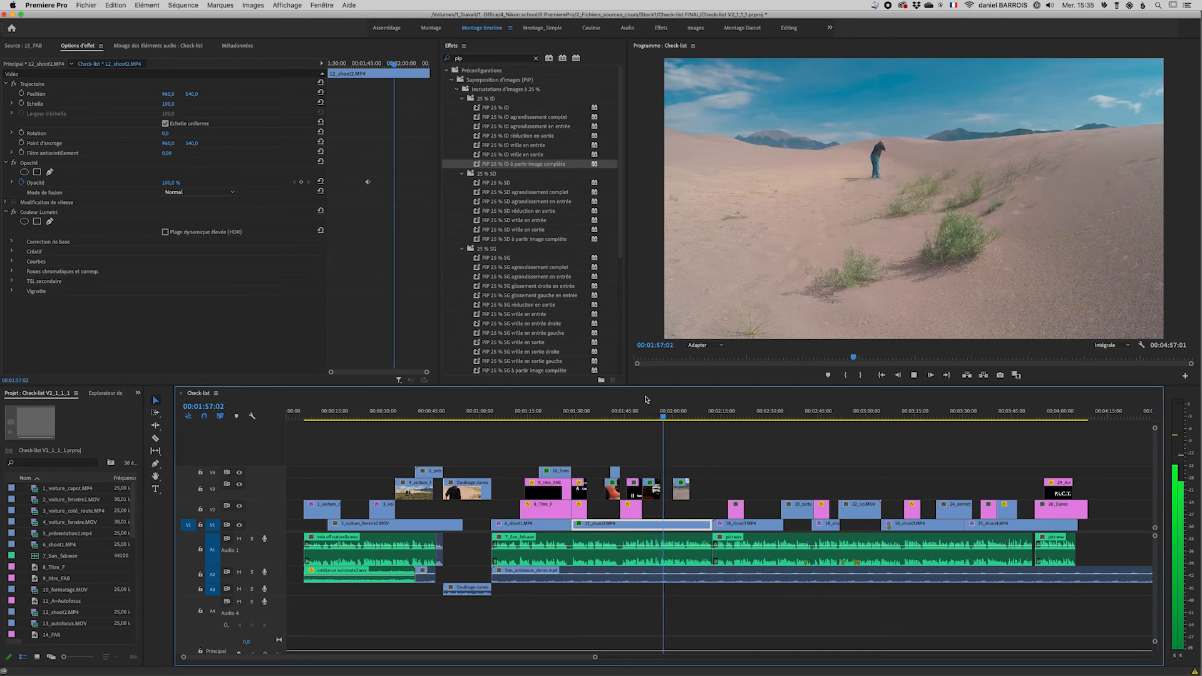
pyautogui.press('space')
# Move the batteries clip's final position and scale keyframes toward its start, to about 00:01:51:16
pyautogui.moveTo(663, 416); pyautogui.dragTo(652, 417)
pyautogui.click(649, 494)
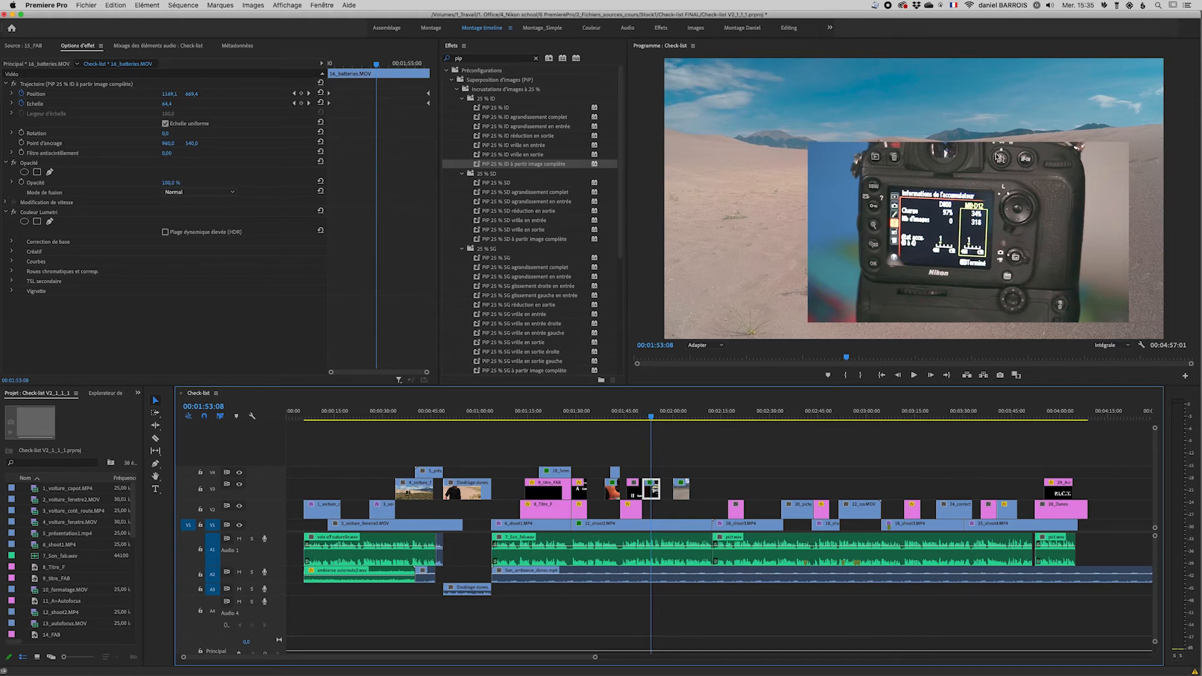
pyautogui.click(424, 99)
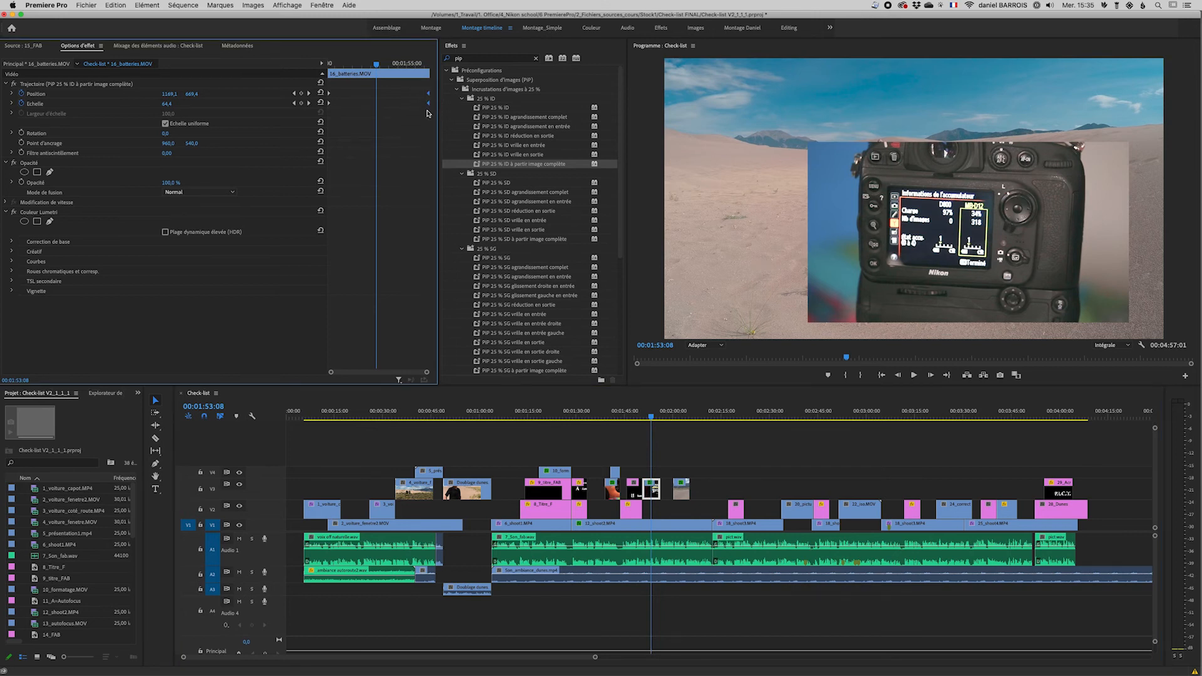
pyautogui.moveTo(428, 107); pyautogui.dragTo(346, 104)
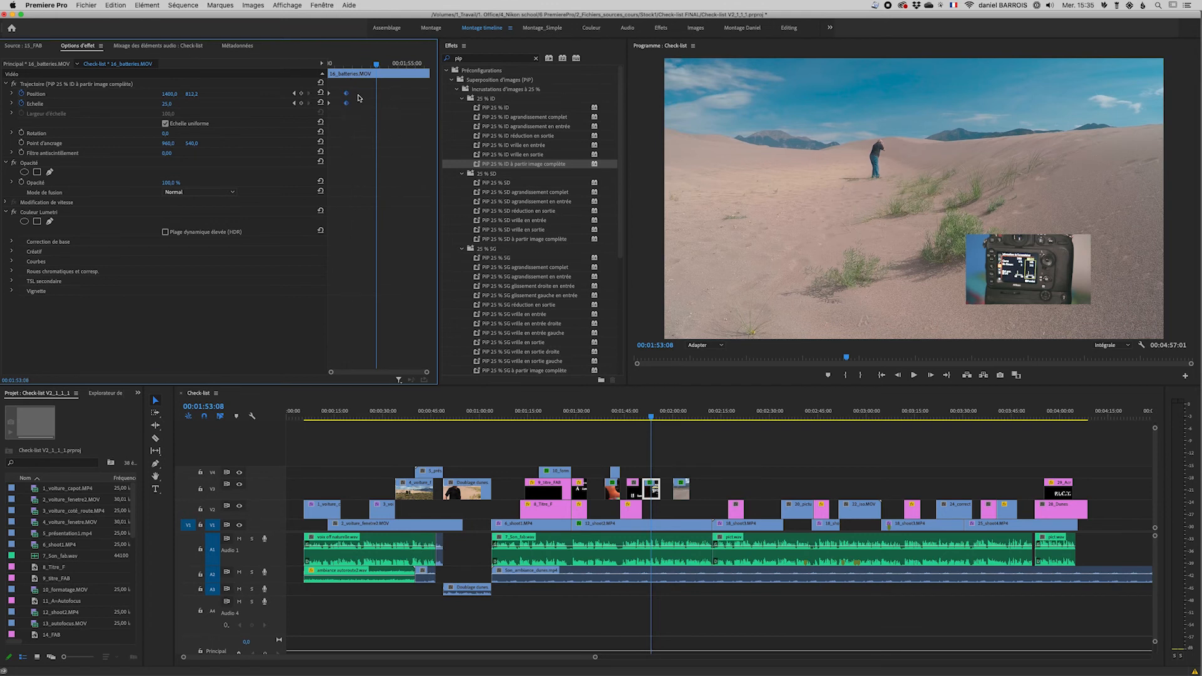
# Set scale to 40 and horizontal position to about 1468 at the batteries clip's second keyframes, and preview the animation from before the clip
pyautogui.click(293, 104)
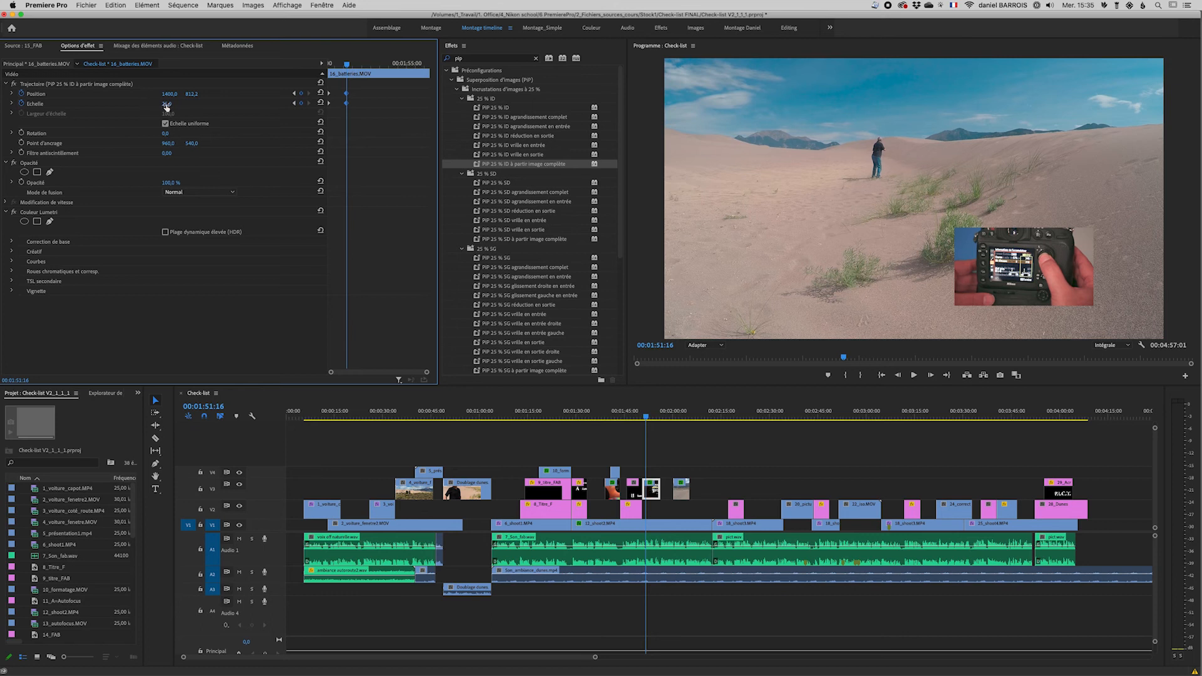
pyautogui.moveTo(167, 103); pyautogui.dragTo(212, 93)
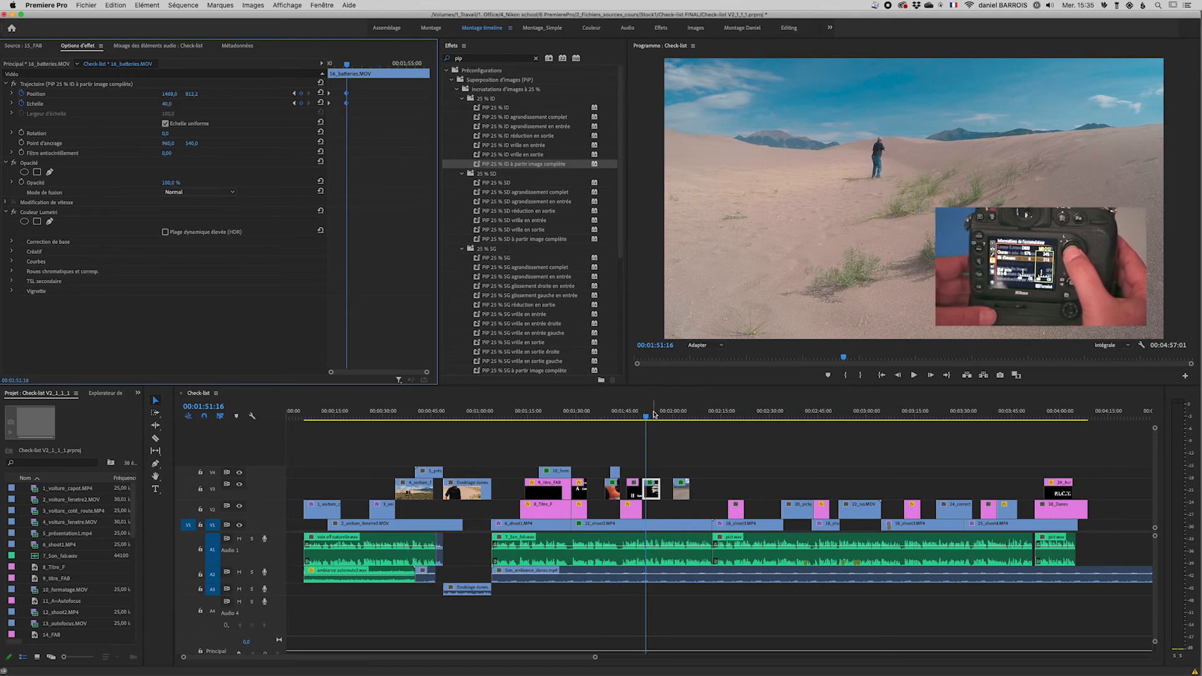
pyautogui.moveTo(646, 417); pyautogui.dragTo(637, 420)
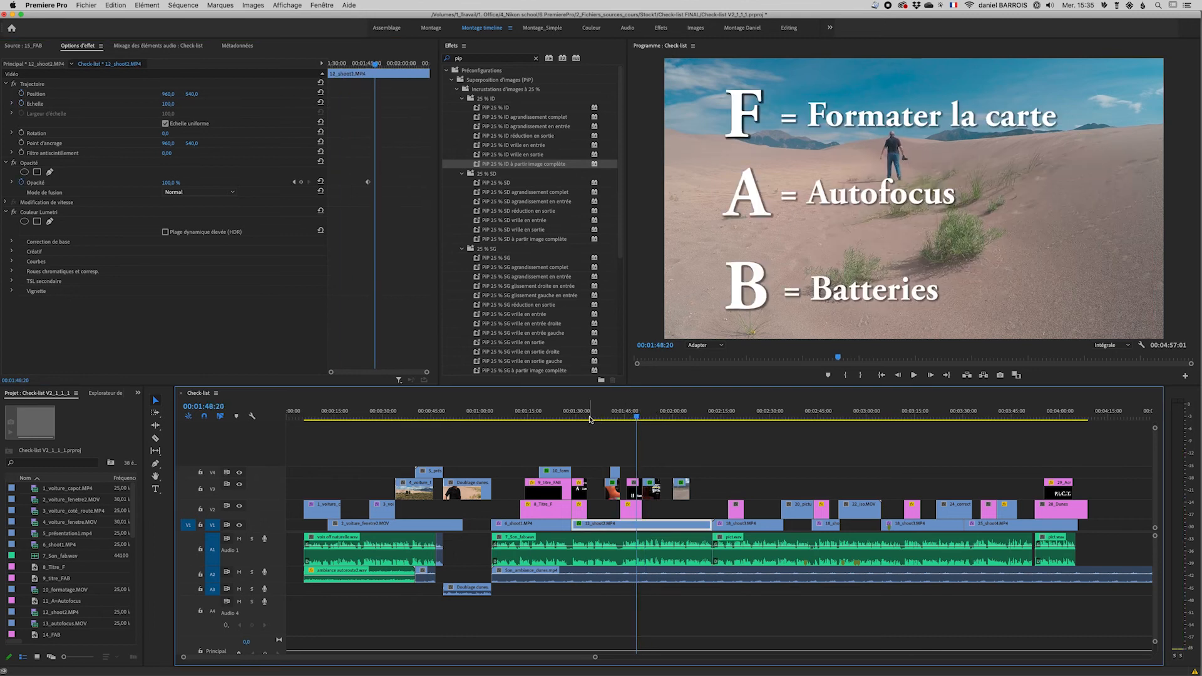
pyautogui.press('space')
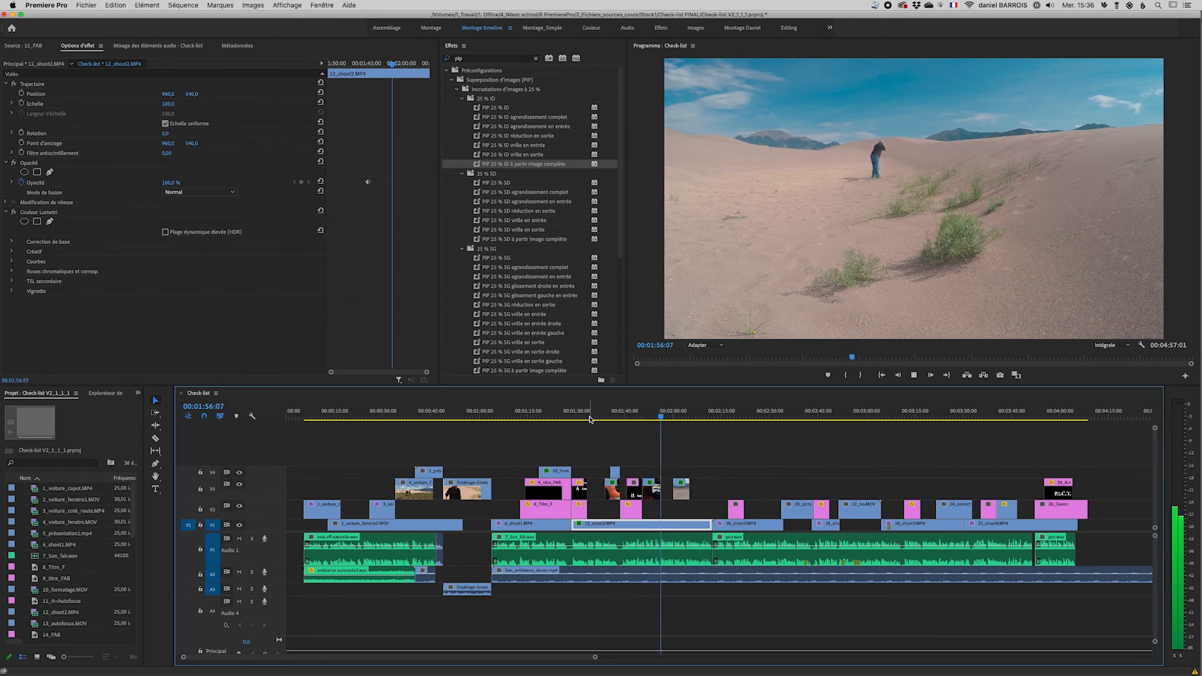
pyautogui.press('space')
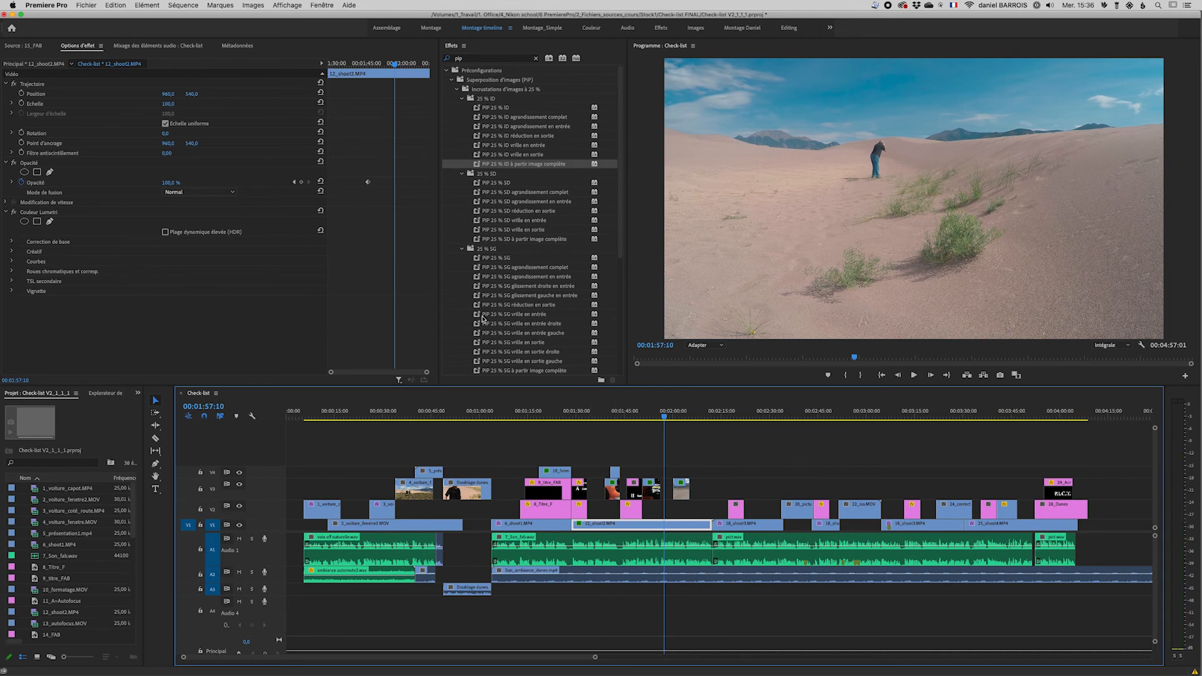
# Look through the available 25 % PiP presets, including the 25 % trajectoire and 25 % IG groups
pyautogui.moveTo(622, 134)
pyautogui.mouseDown()
pyautogui.moveTo(624, 165)
pyautogui.moveTo(620, 110)
pyautogui.mouseUp()
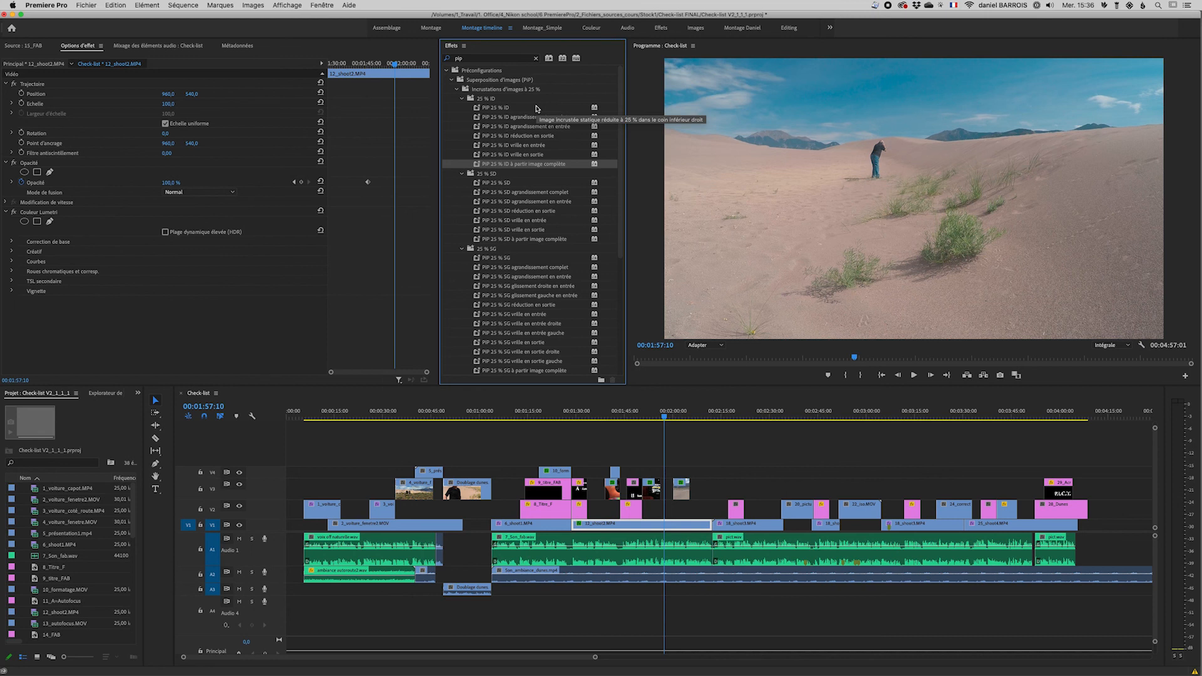
pyautogui.moveTo(620, 166); pyautogui.dragTo(622, 264)
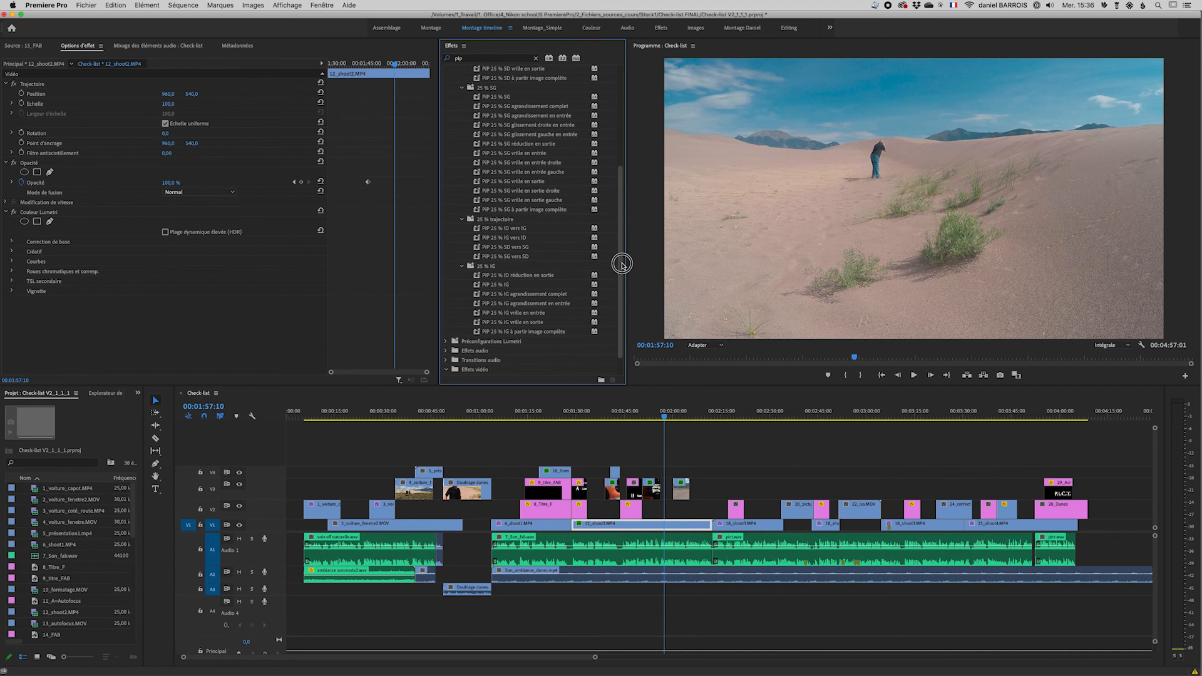
pyautogui.moveTo(622, 264); pyautogui.dragTo(614, 145)
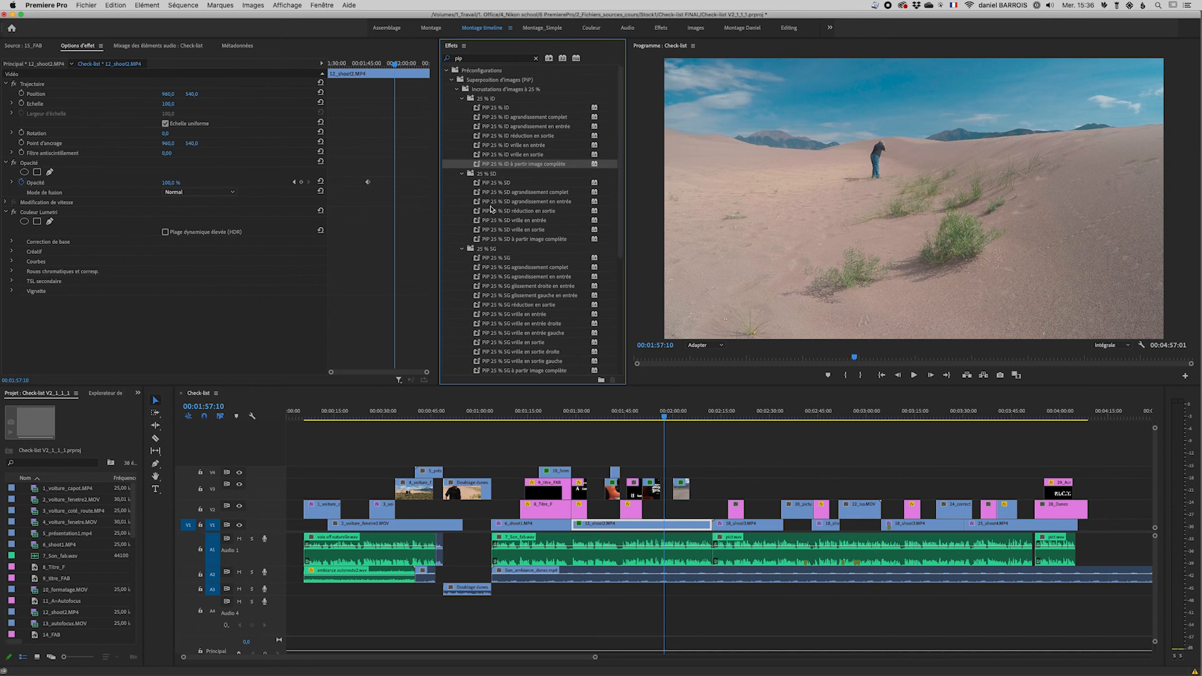